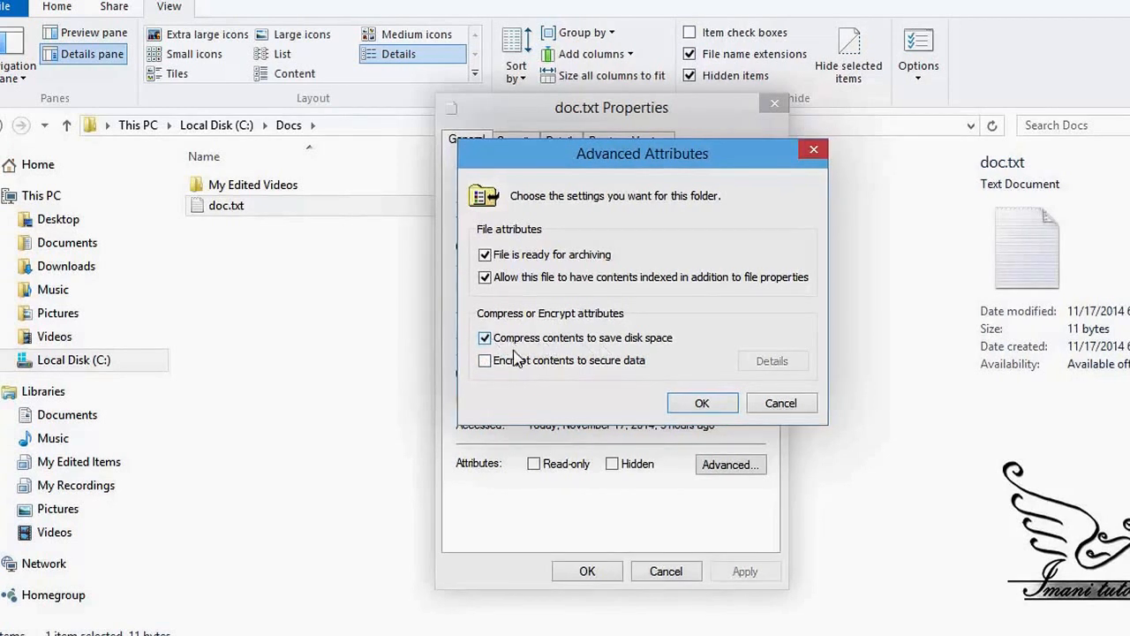
# Step: Switch doc.txt from compressed to encrypted in Advanced Attributes and confirm
pyautogui.click(508, 362)
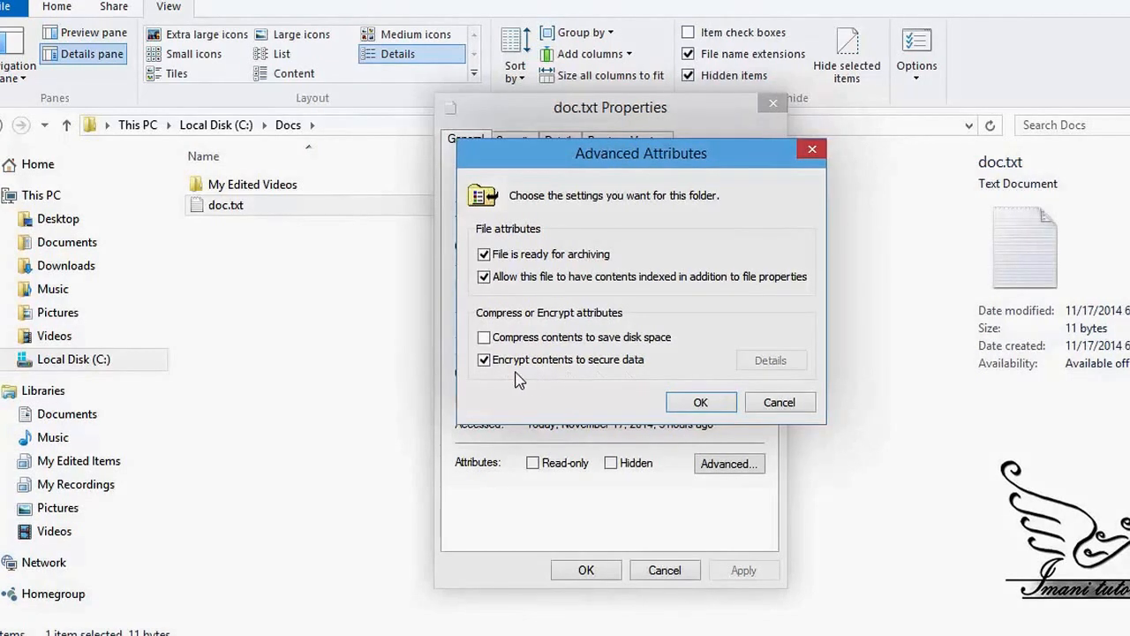
pyautogui.click(677, 403)
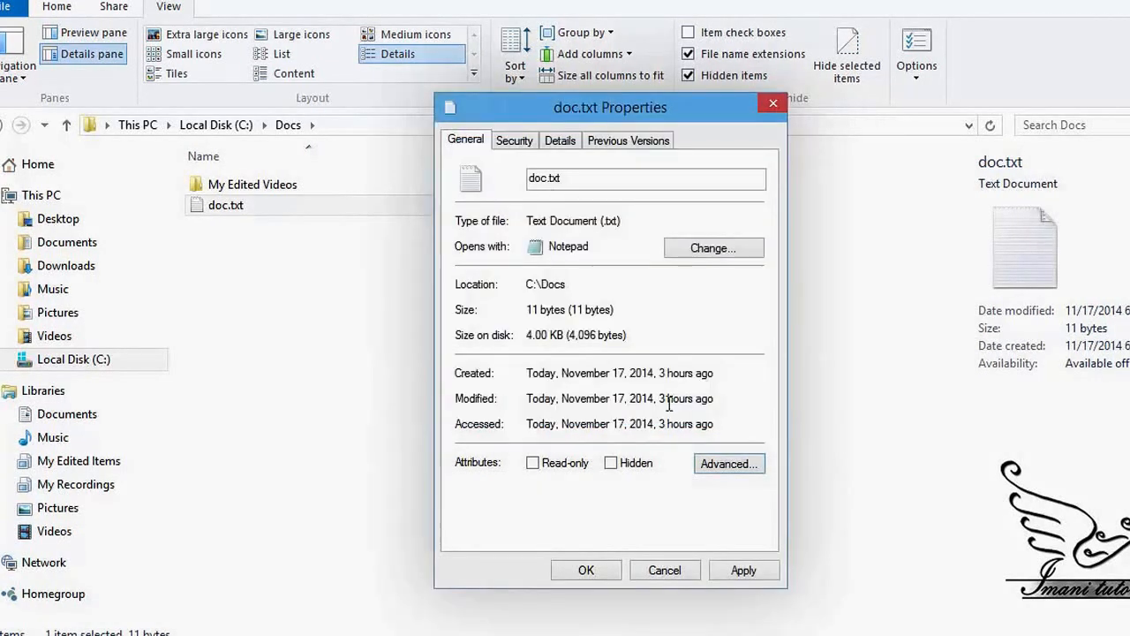
# Step: Apply encryption to doc.txt only, not its parent folder, and close Properties
pyautogui.click(749, 572)
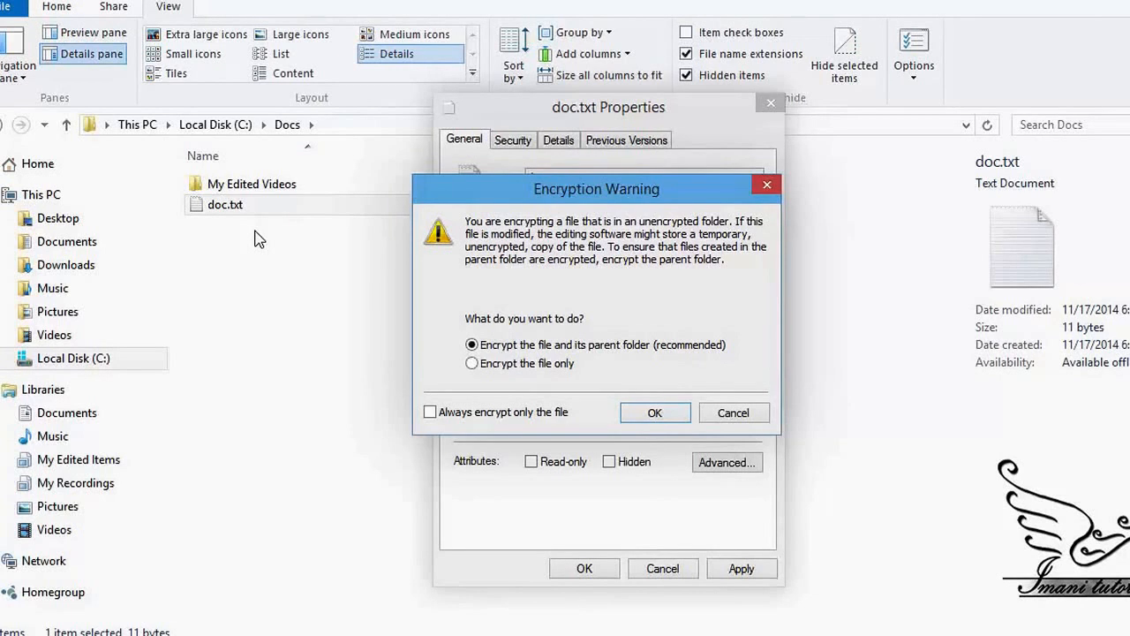
pyautogui.click(498, 369)
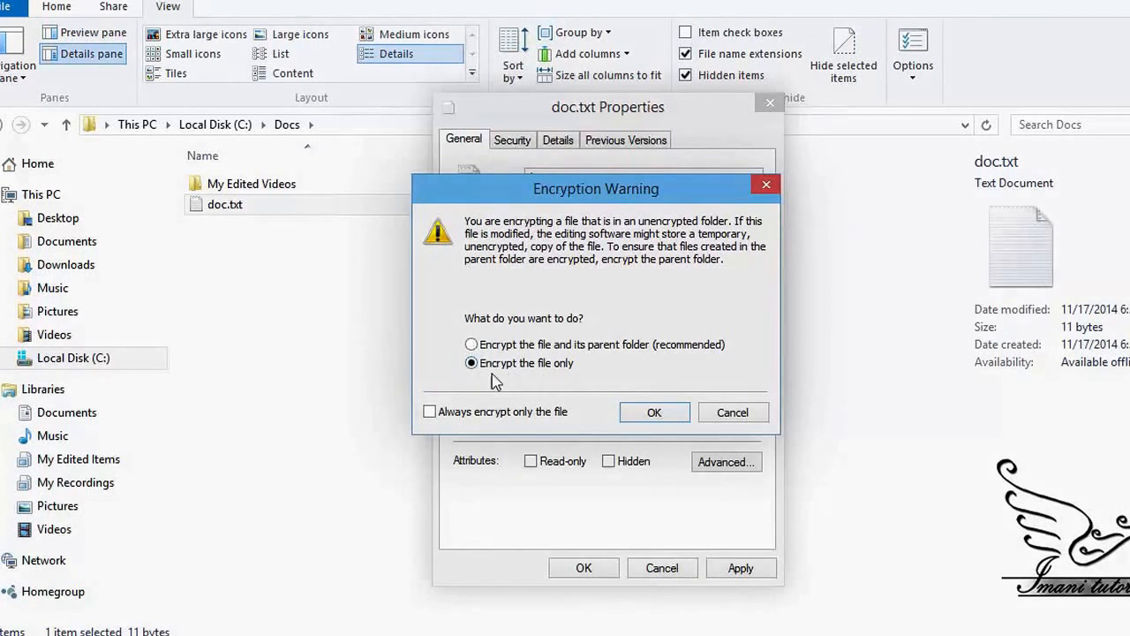
pyautogui.click(654, 413)
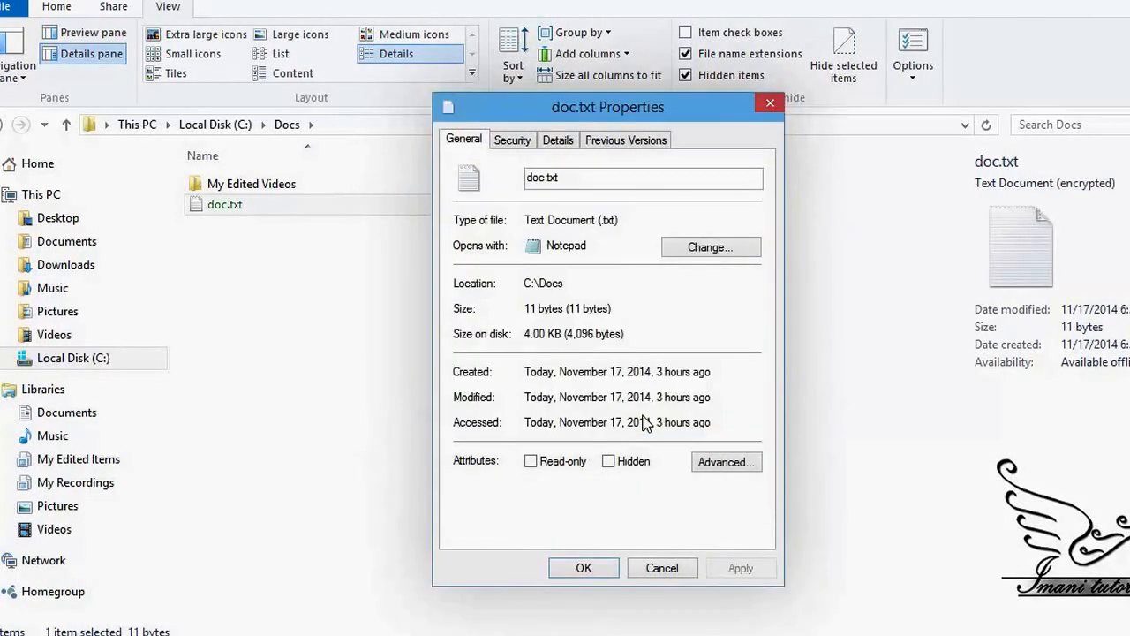
pyautogui.click(586, 570)
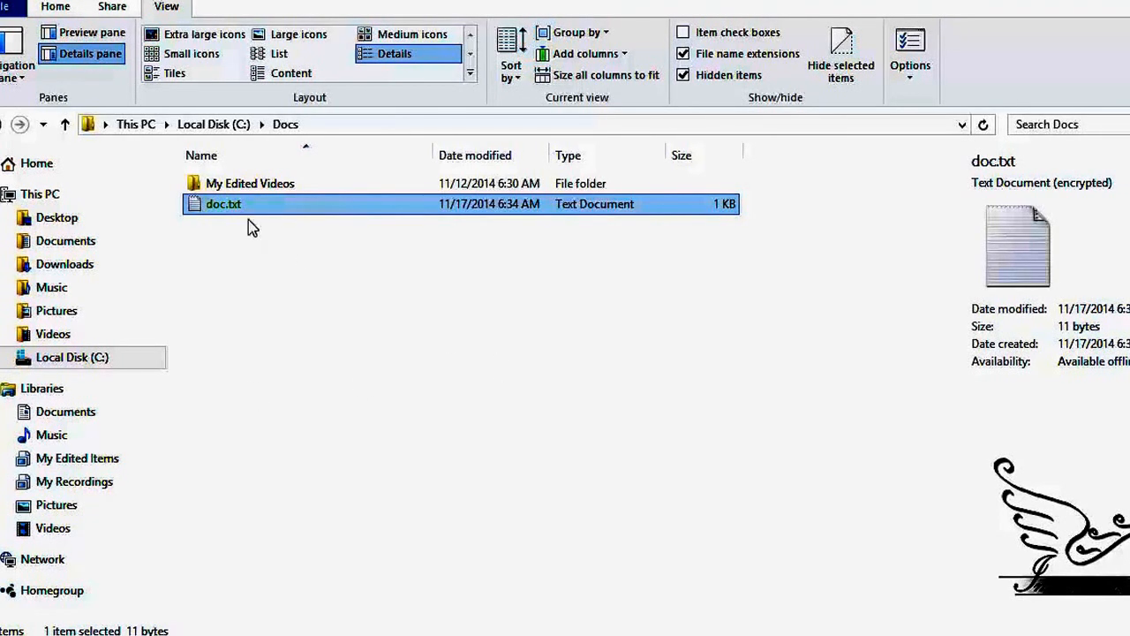
# Step: Open the encrypted doc.txt in Notepad, confirm its text is readable, and close it
pyautogui.click(214, 212)
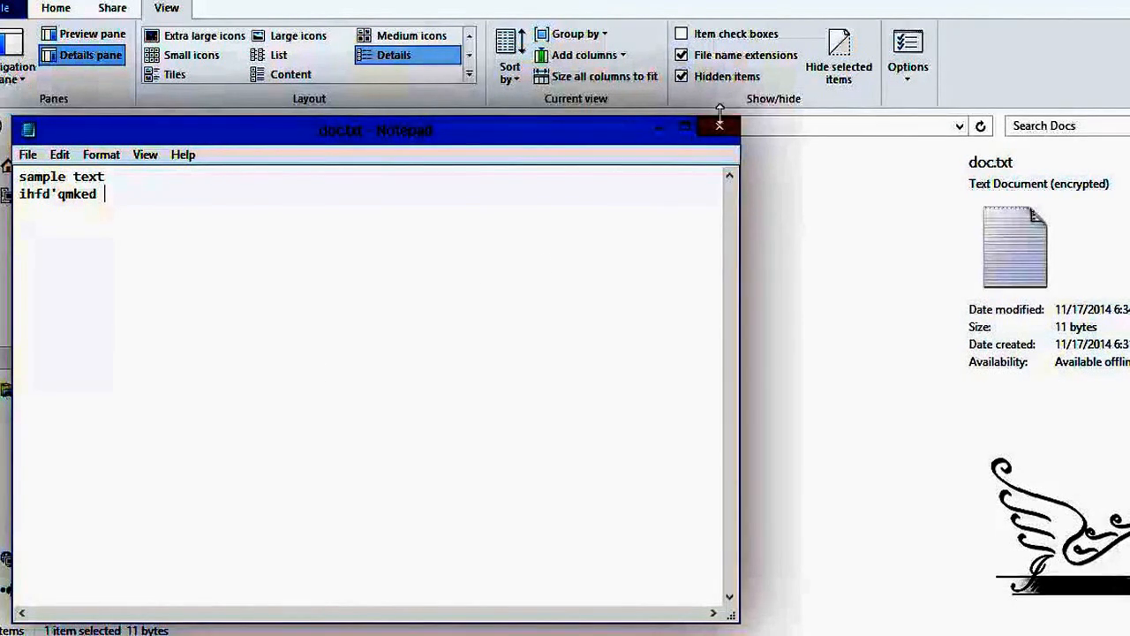
pyautogui.click(718, 121)
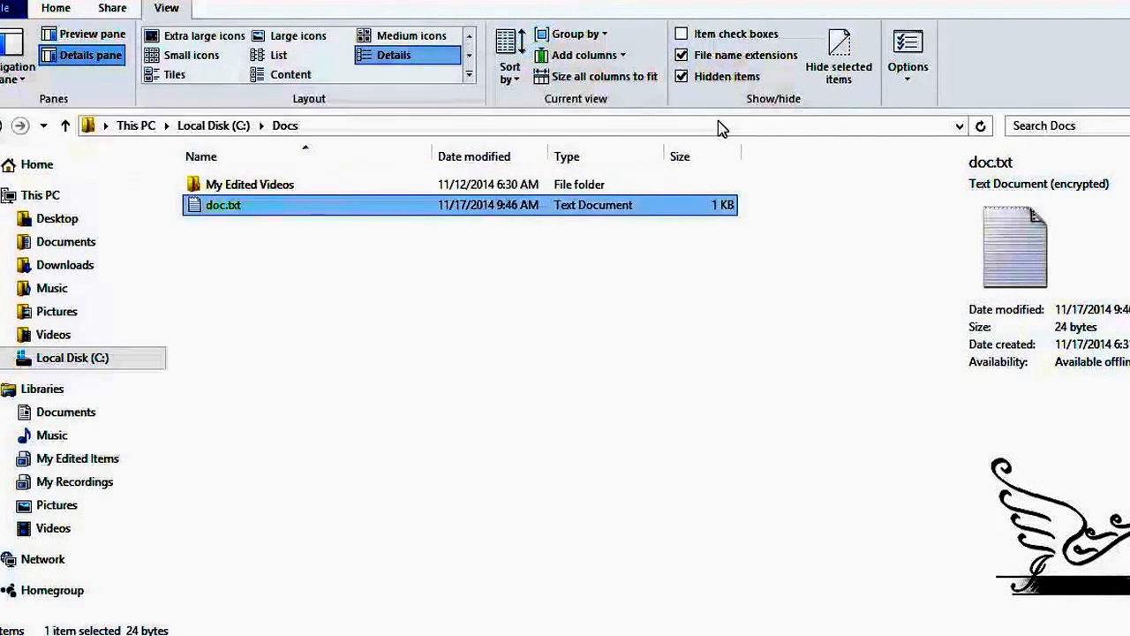
pyautogui.click(228, 635)
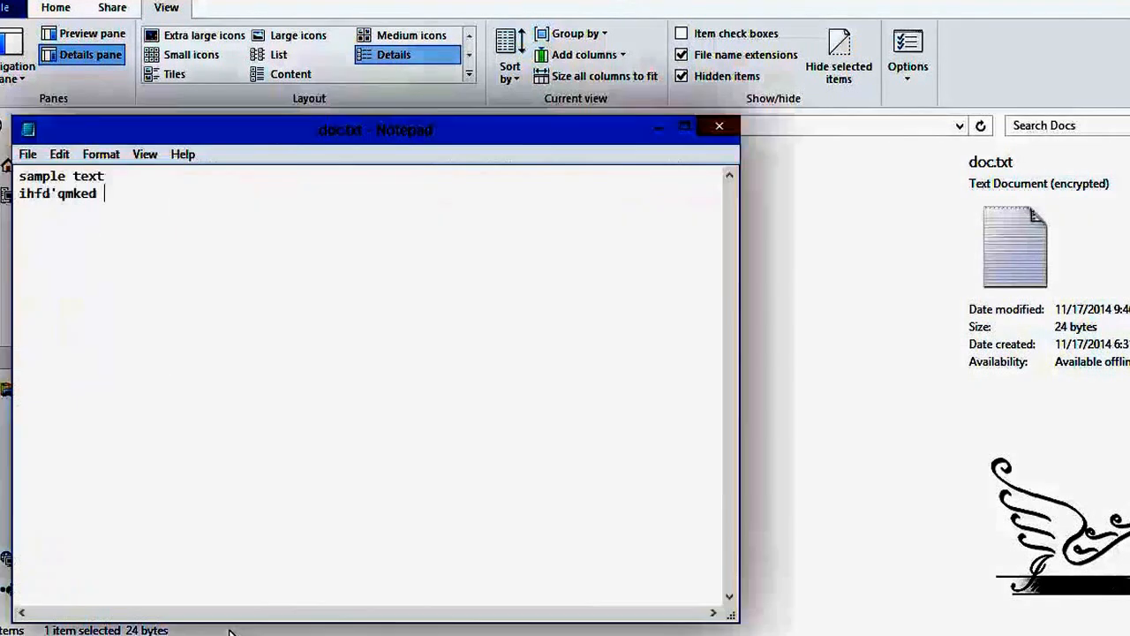
pyautogui.click(720, 129)
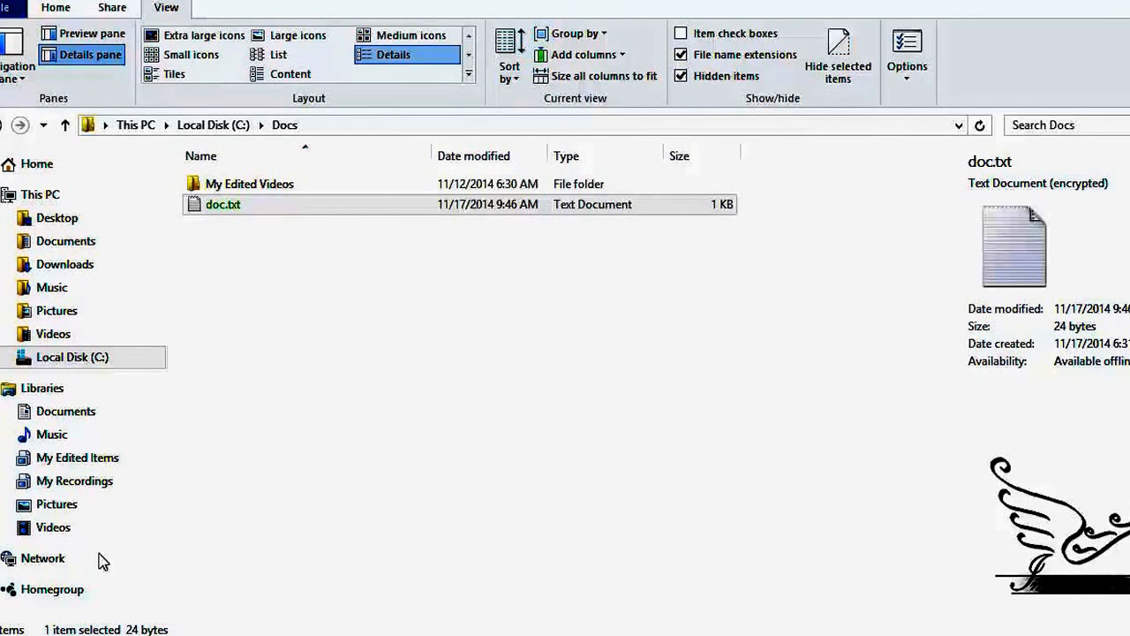
# Step: Sign out via the Start right-click menu and dismiss the explorer.exe error
pyautogui.rightClick(7, 634)
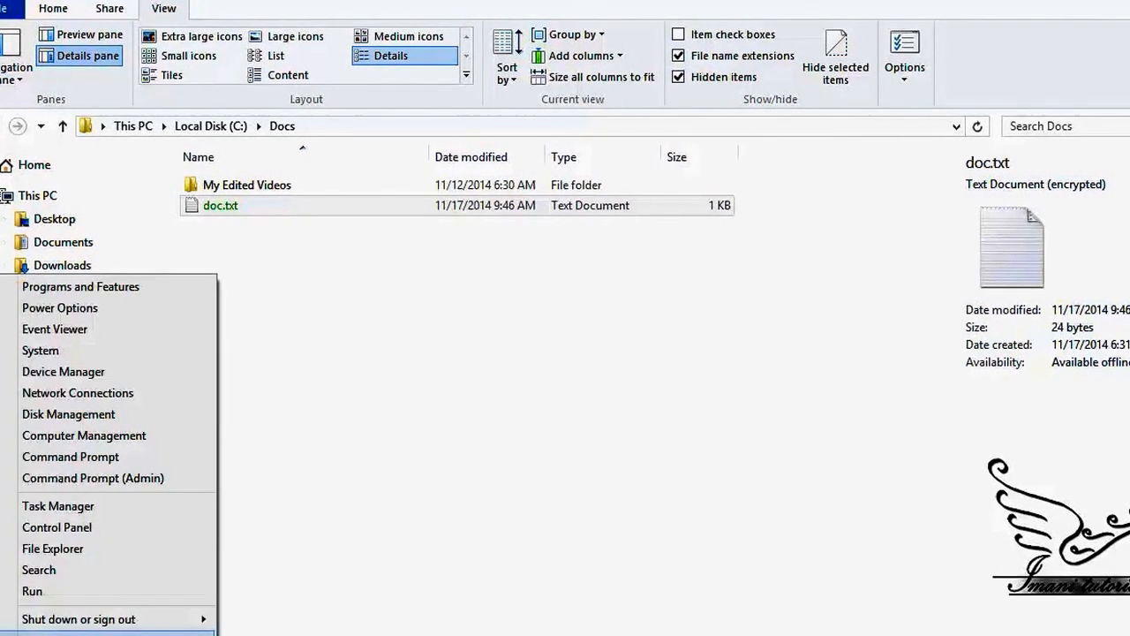
pyautogui.moveTo(181, 629)
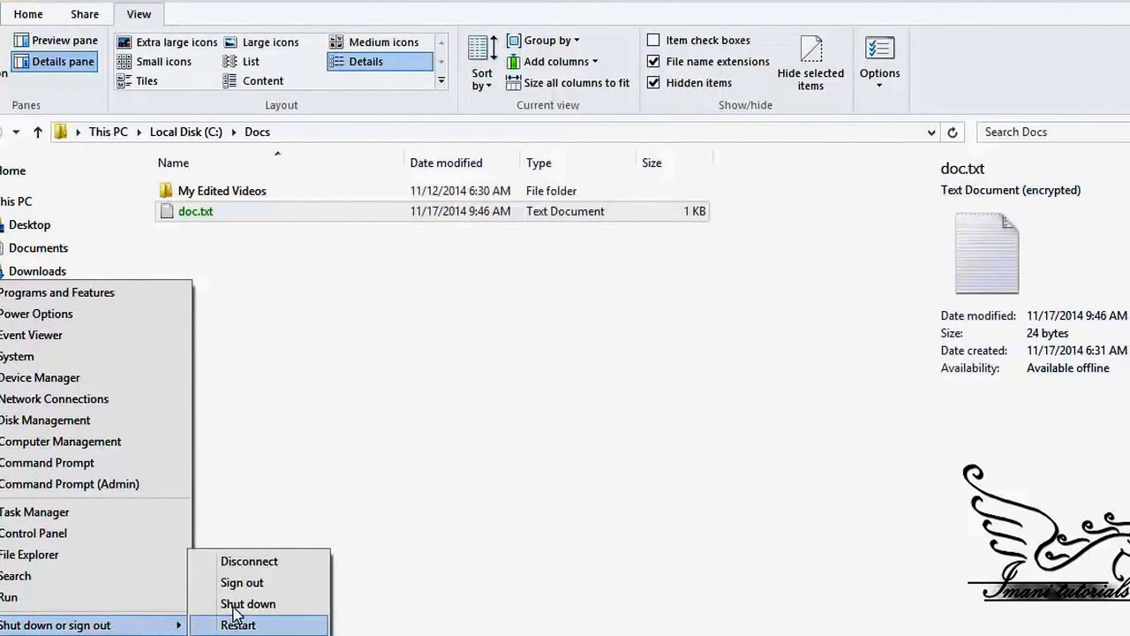
pyautogui.click(201, 605)
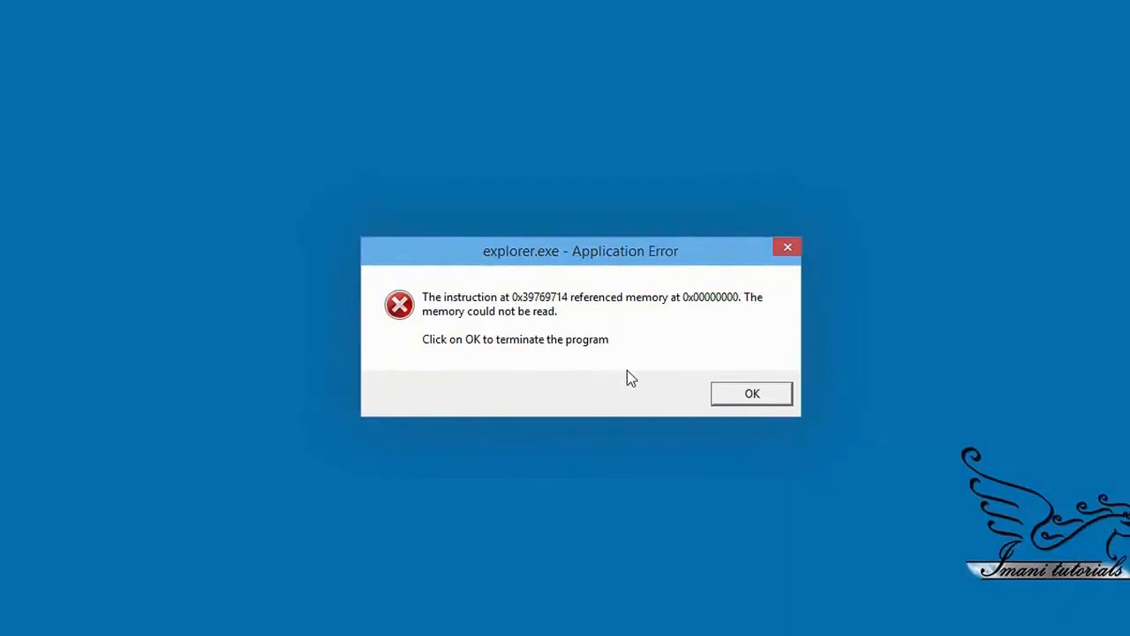
pyautogui.click(757, 393)
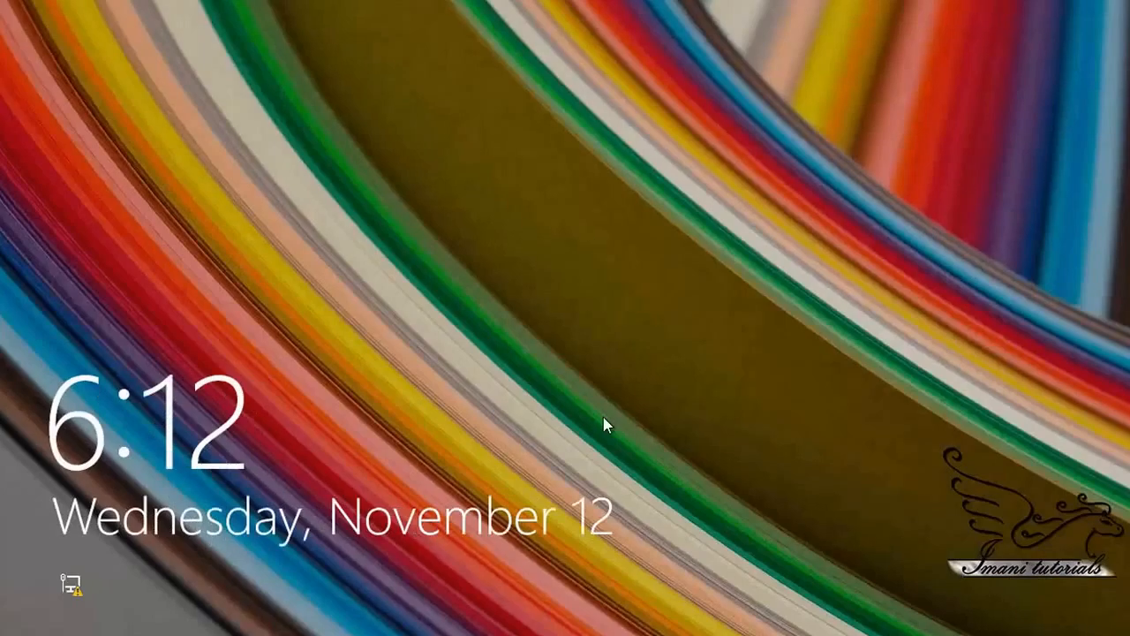
# Step: Dismiss the lock screen, pick the other account, and try its password twice
pyautogui.click(465, 373)
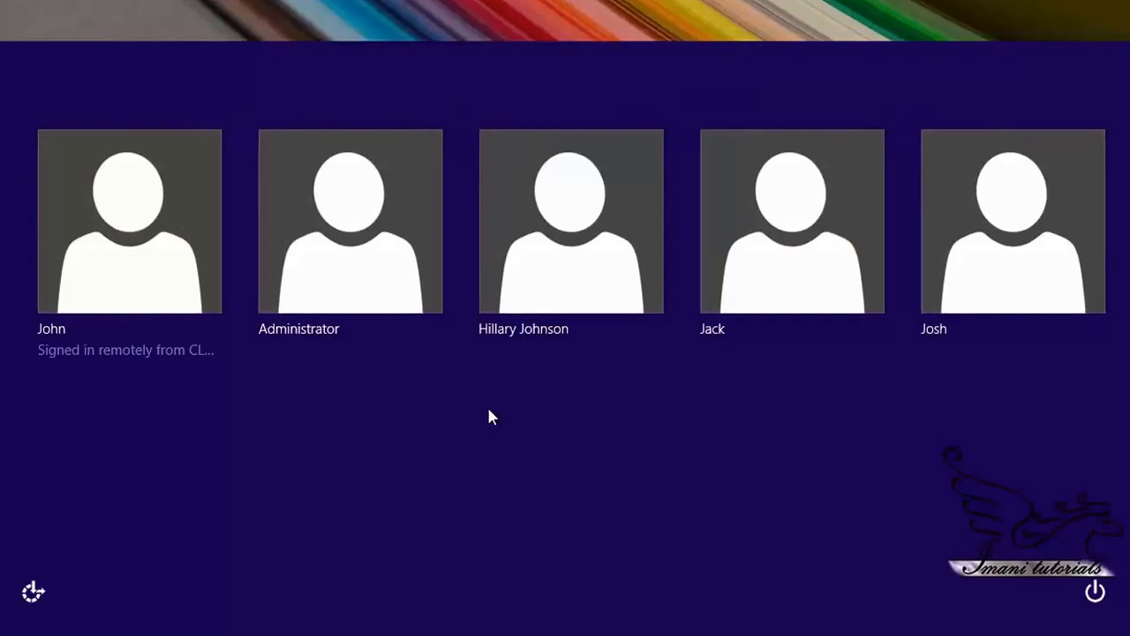
pyautogui.scroll(-5, 649, 515)
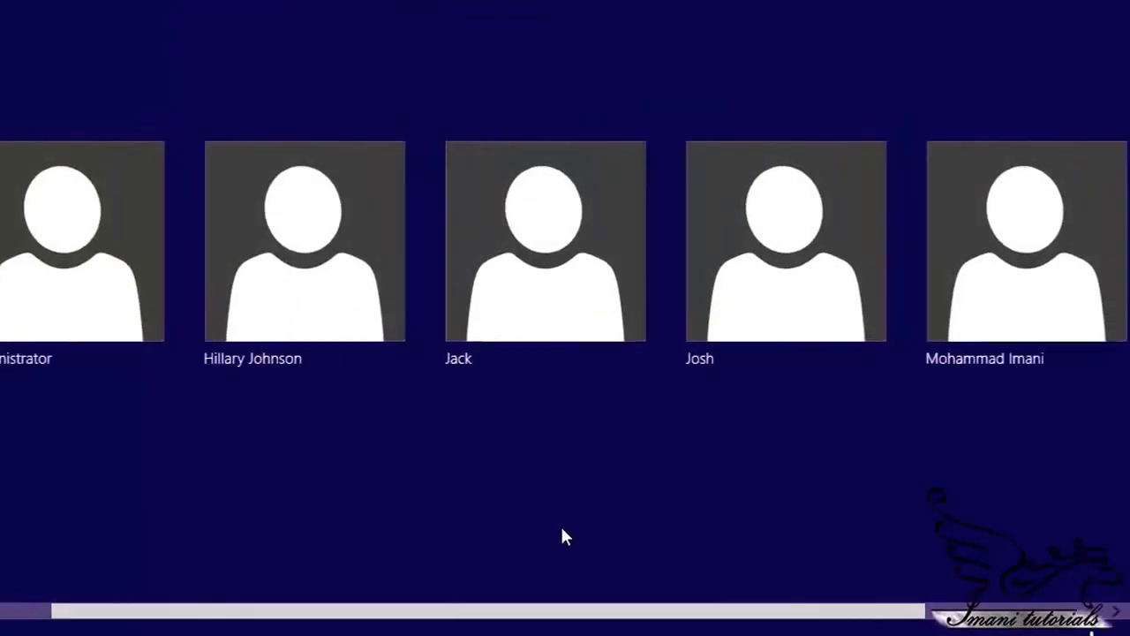
pyautogui.click(846, 303)
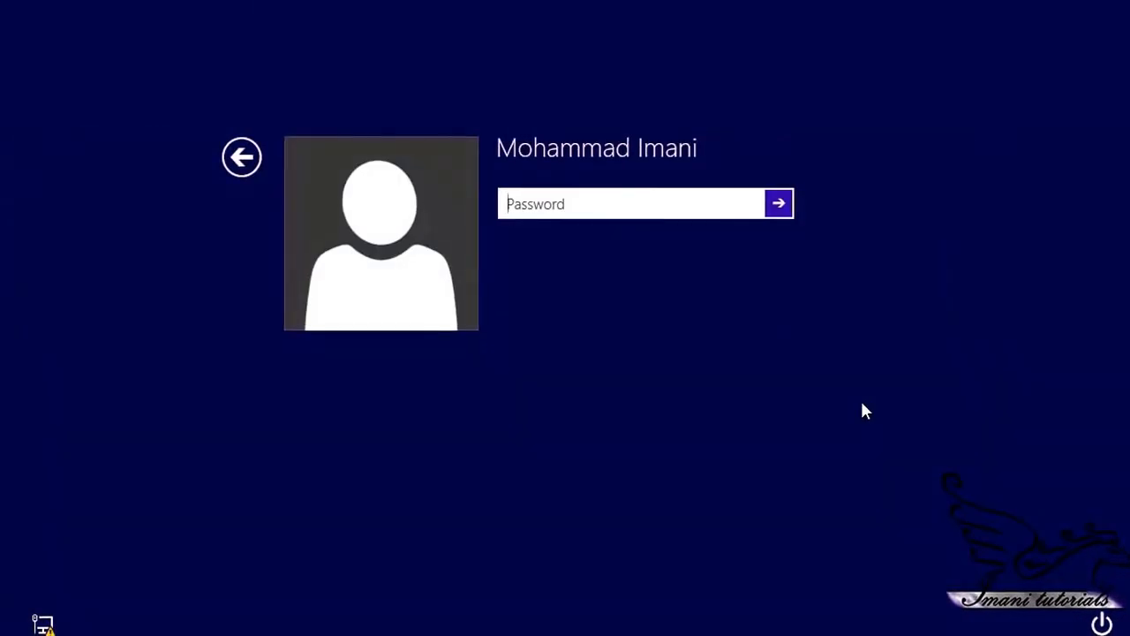
pyautogui.write('*********')
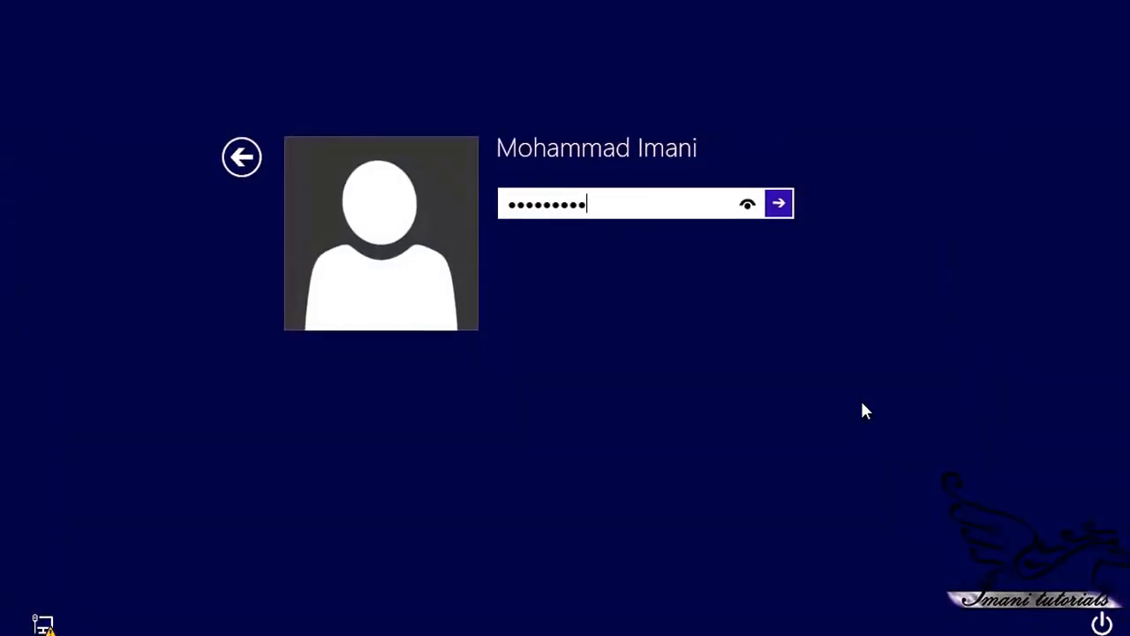
pyautogui.write('******')
pyautogui.press('Return')
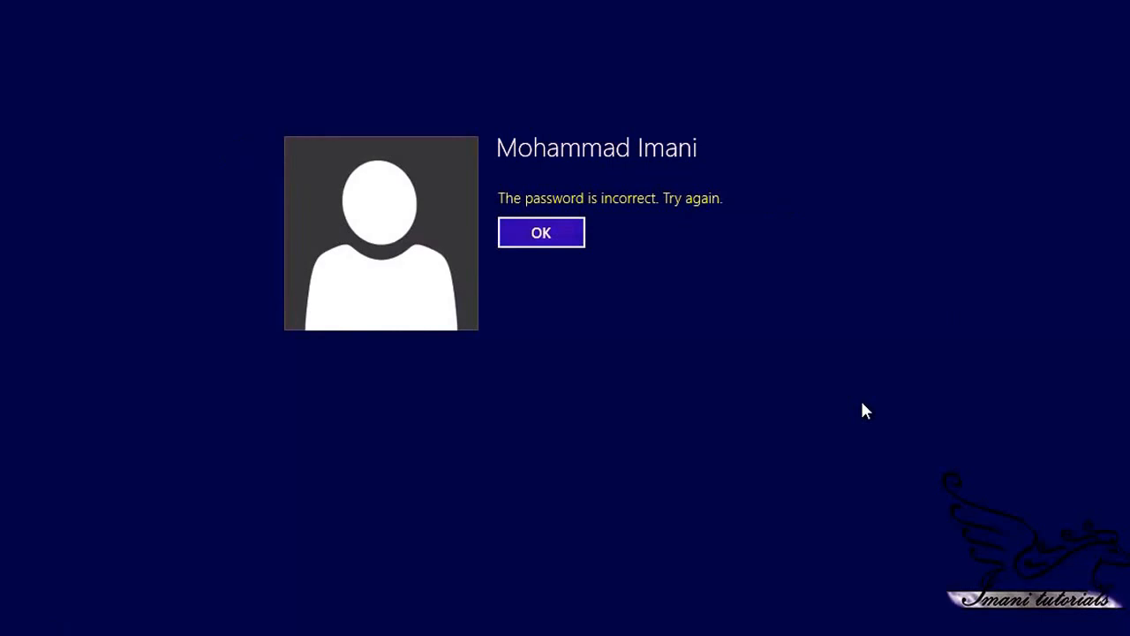
pyautogui.press('Return')
pyautogui.write('******')
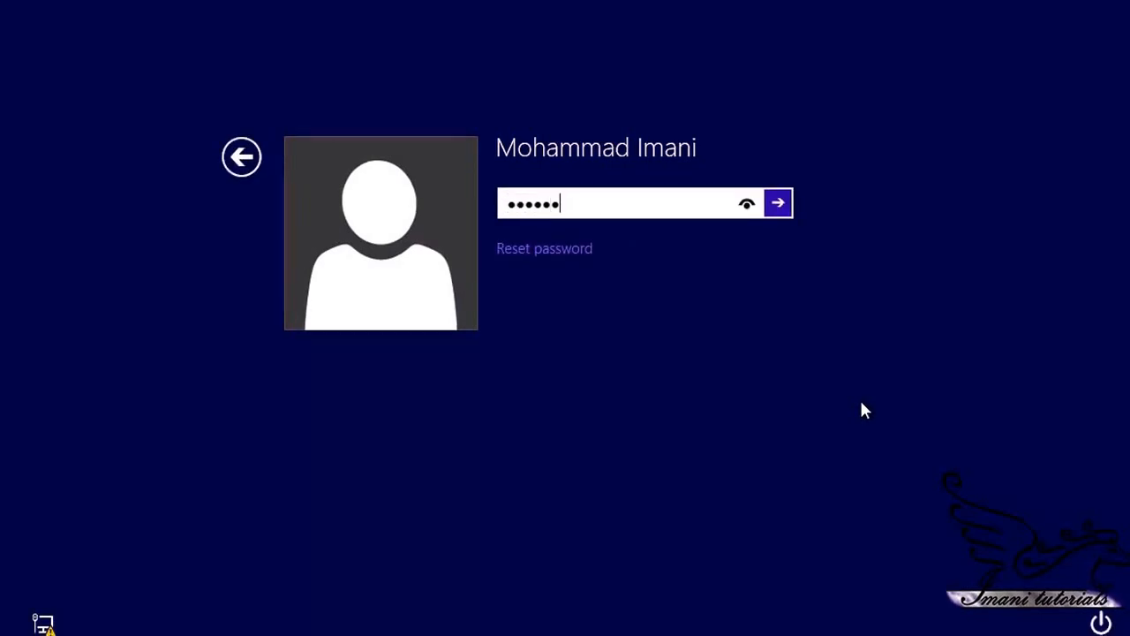
pyautogui.write('********')
pyautogui.press('Return')
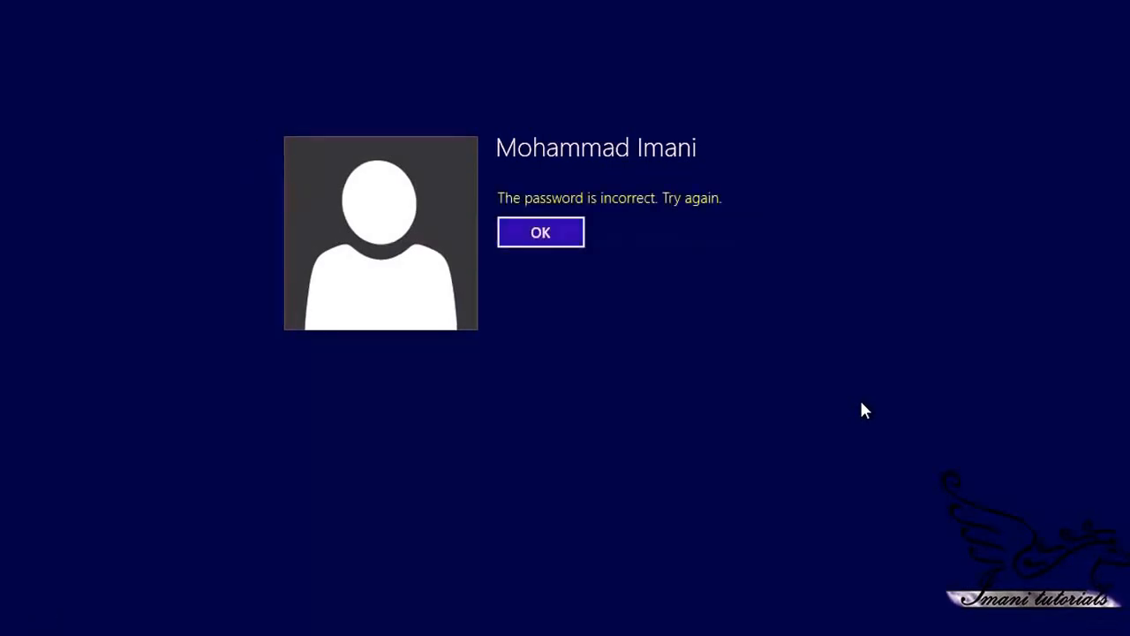
pyautogui.press('Return')
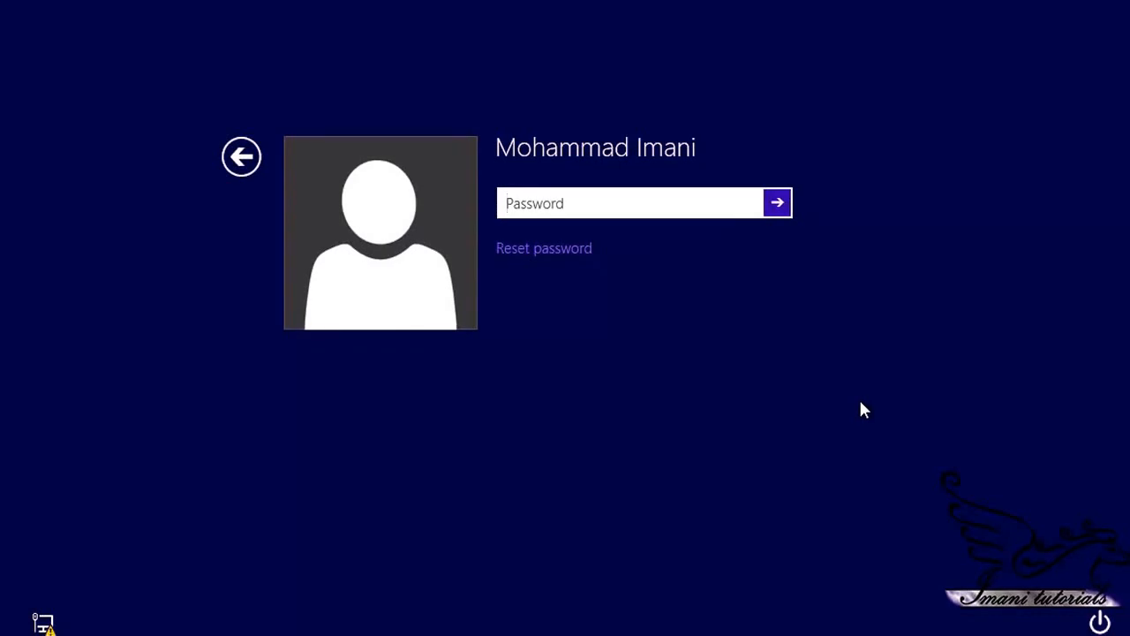
# Step: Keep retrying the account password until it is accepted and sign in
pyautogui.write('************')
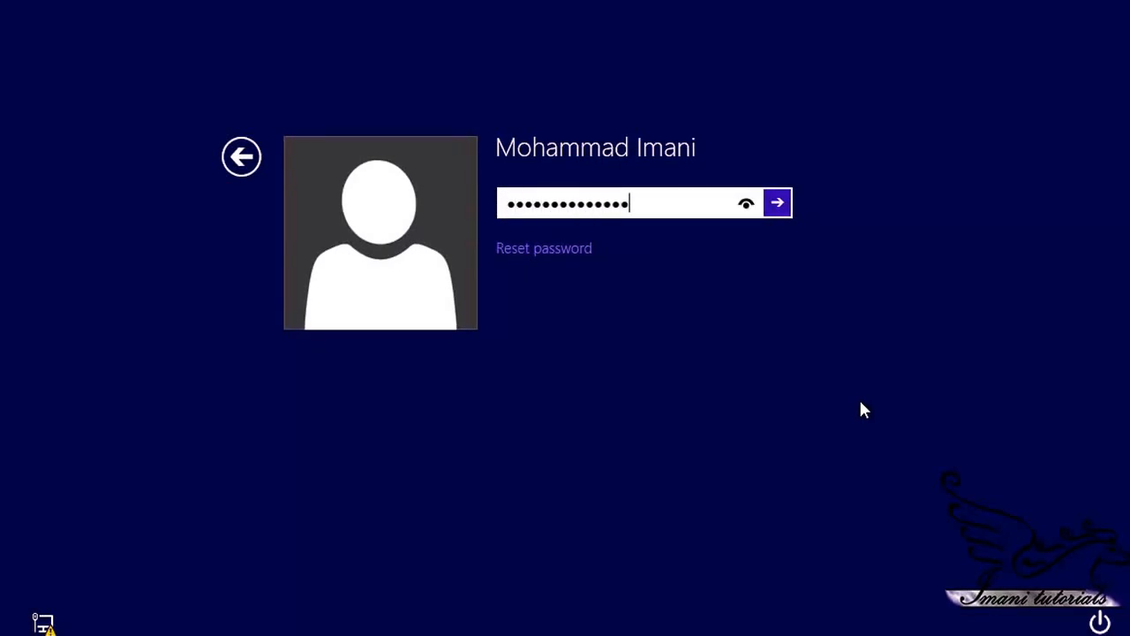
pyautogui.press('Return')
pyautogui.press('Return')
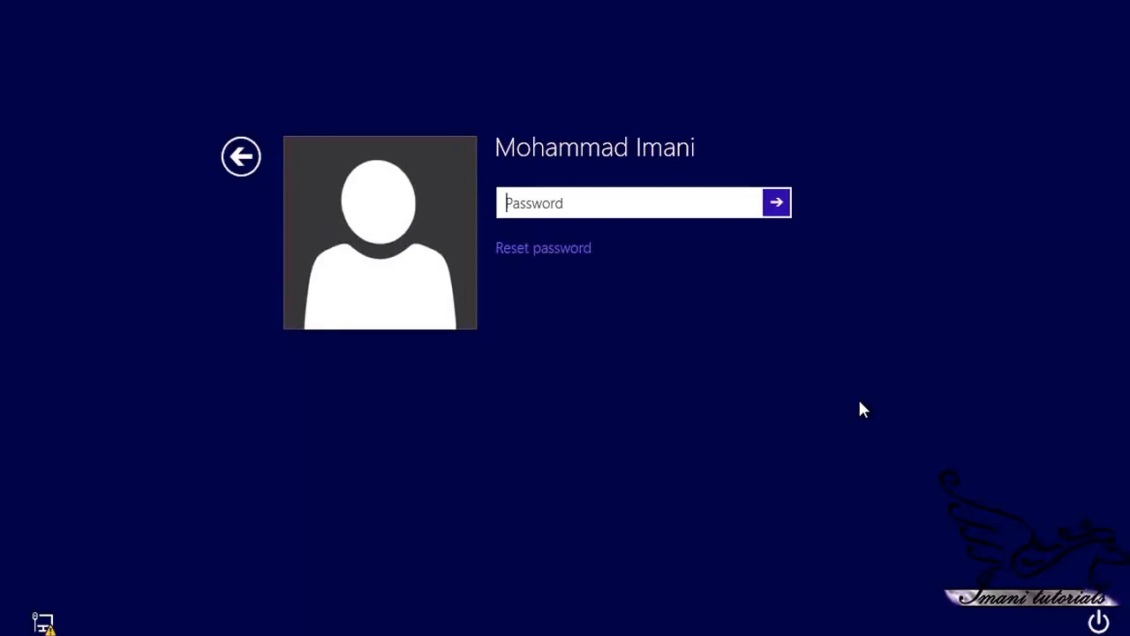
pyautogui.press('Return')
pyautogui.press('Return')
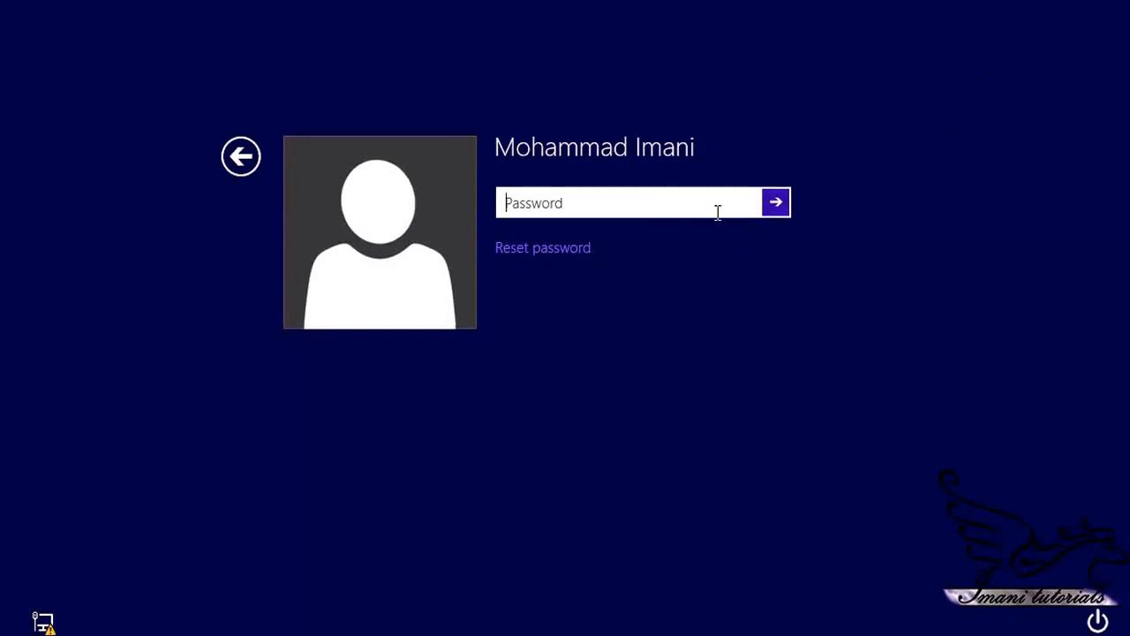
pyautogui.write('•••••••••••')
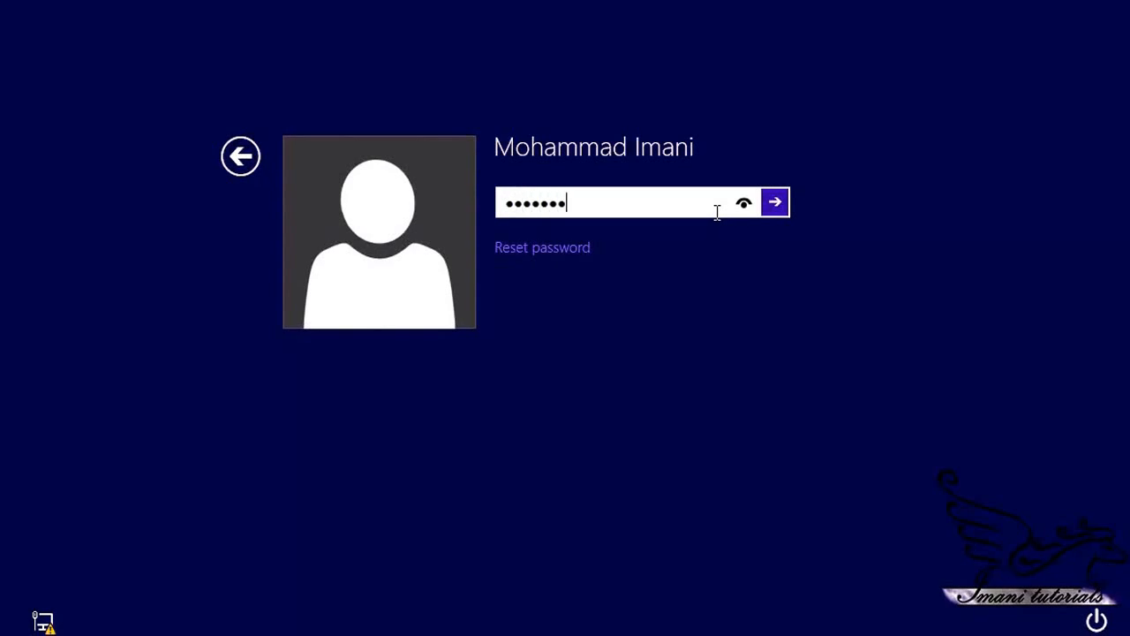
pyautogui.press('Return')
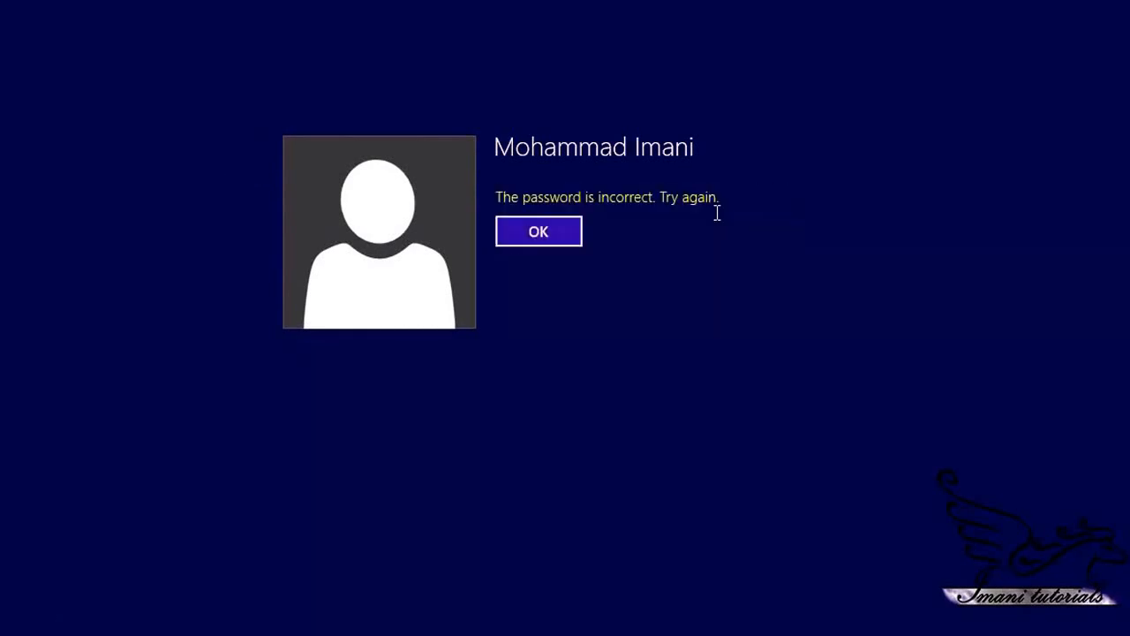
pyautogui.press('Return')
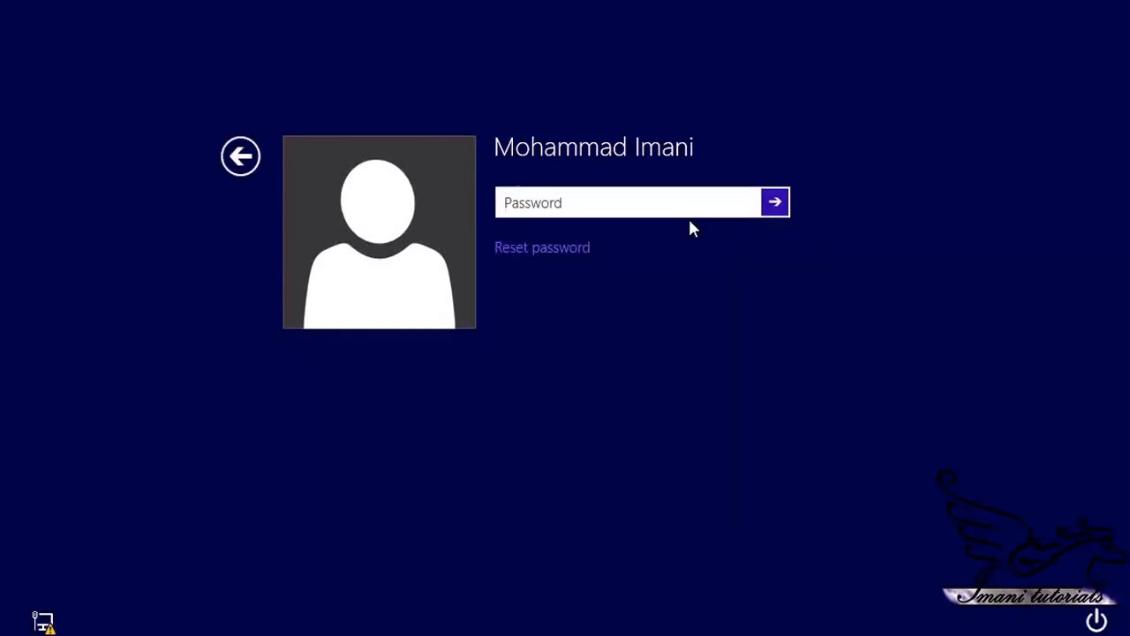
pyautogui.press('Tab')
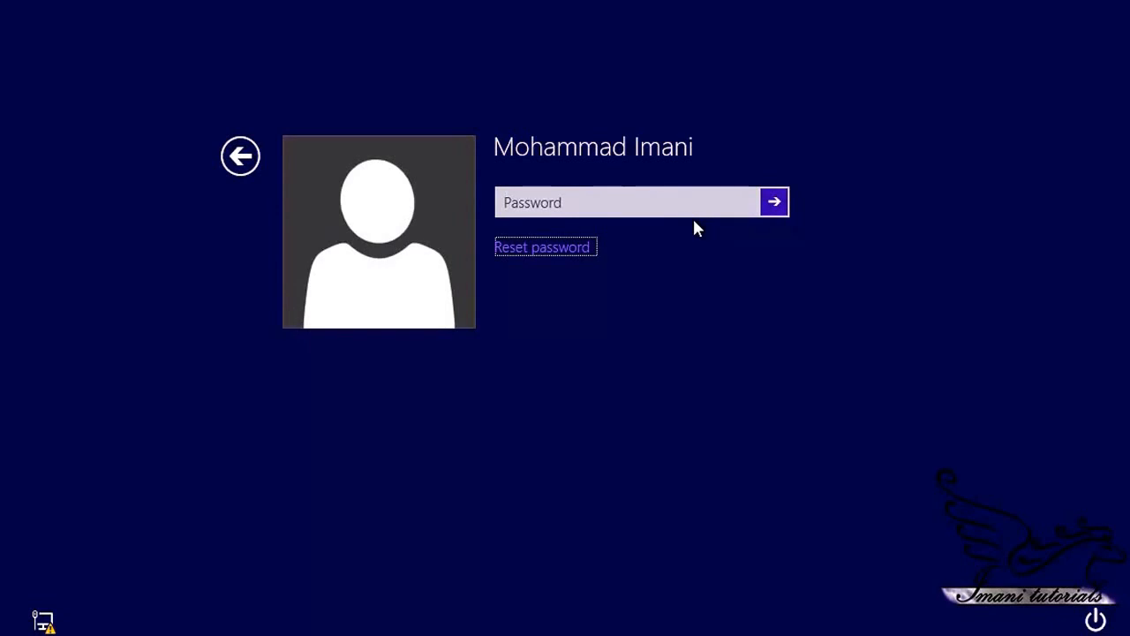
pyautogui.click(656, 210)
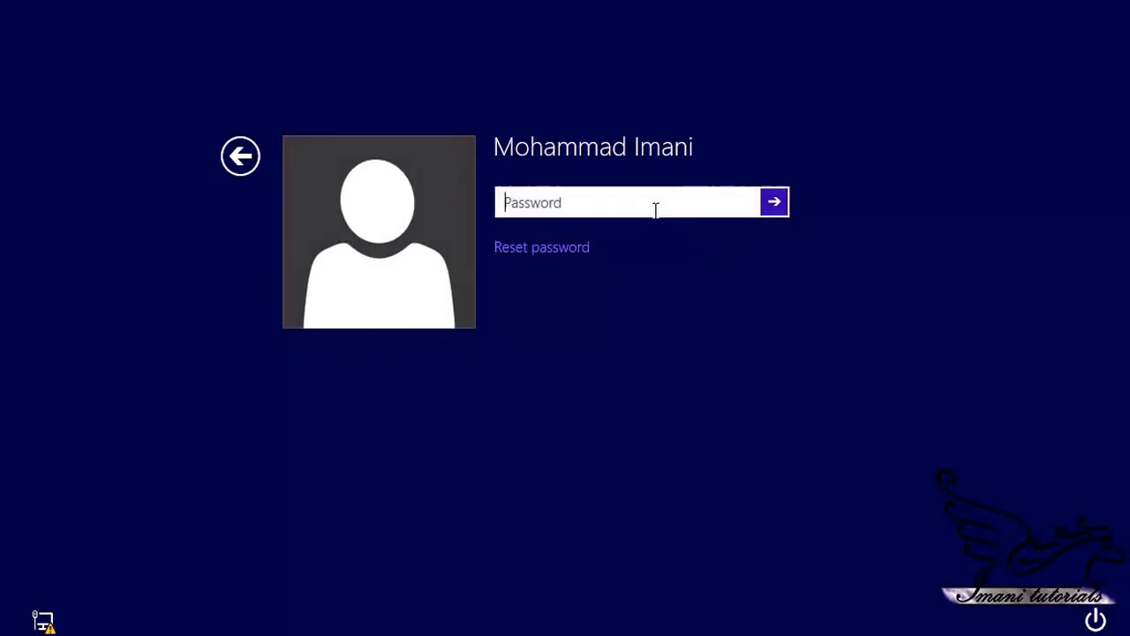
pyautogui.write('•••••')
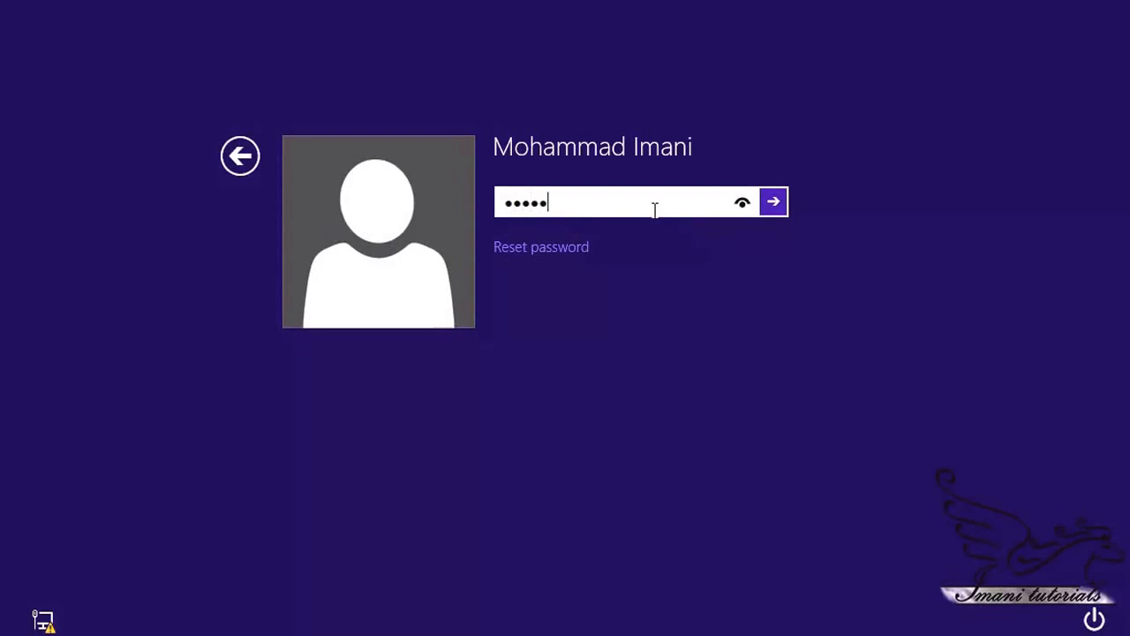
pyautogui.press('Return')
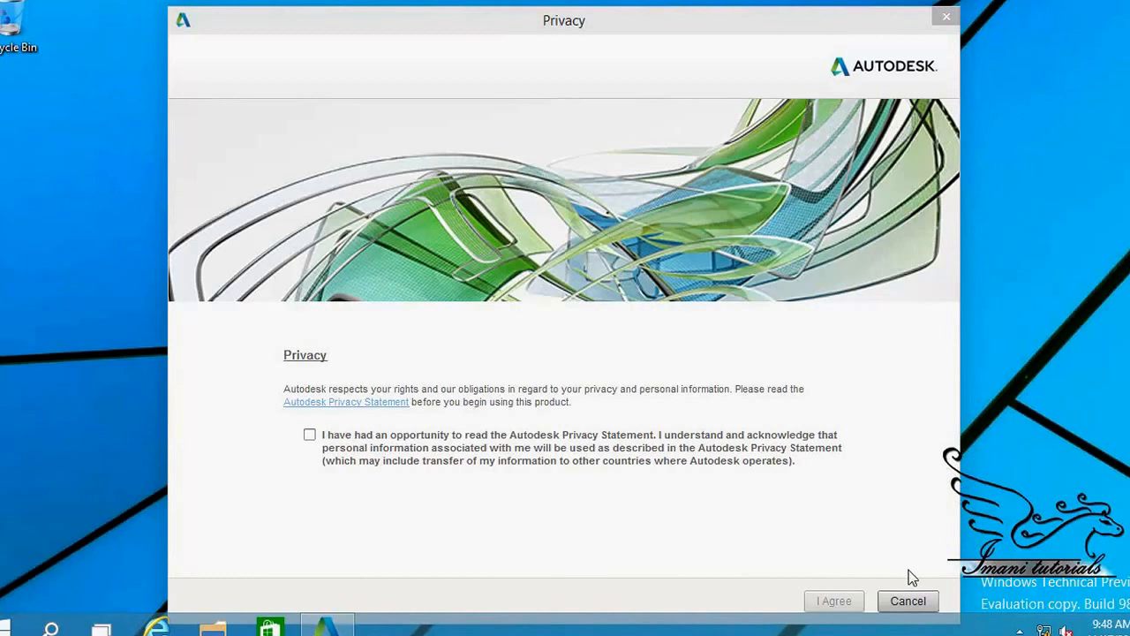
# Step: Cancel the Autodesk Privacy dialog and open File Explorer on Home
pyautogui.click(910, 600)
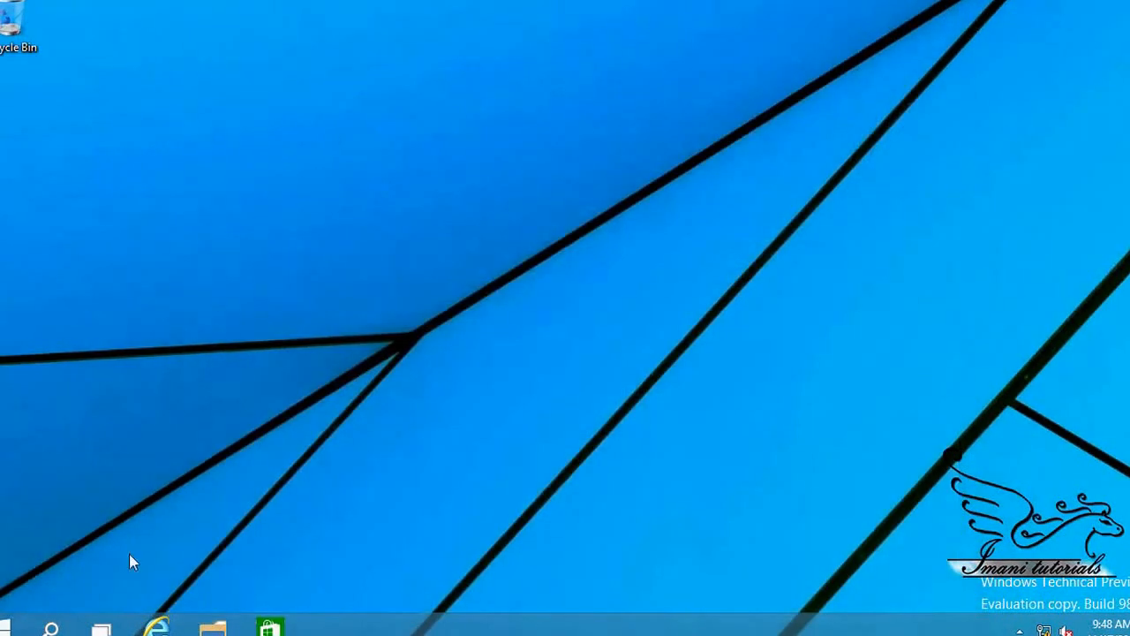
pyautogui.click(213, 627)
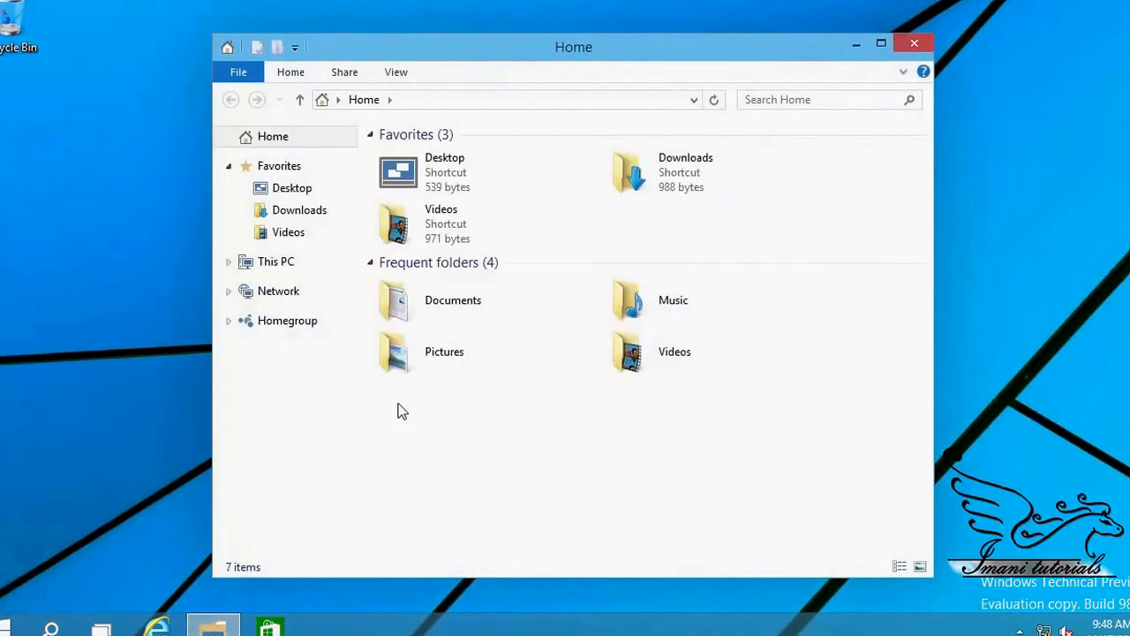
# Step: Navigate to This PC > Local Disk (C:) > Docs and request access, declining the first approval
pyautogui.click(276, 265)
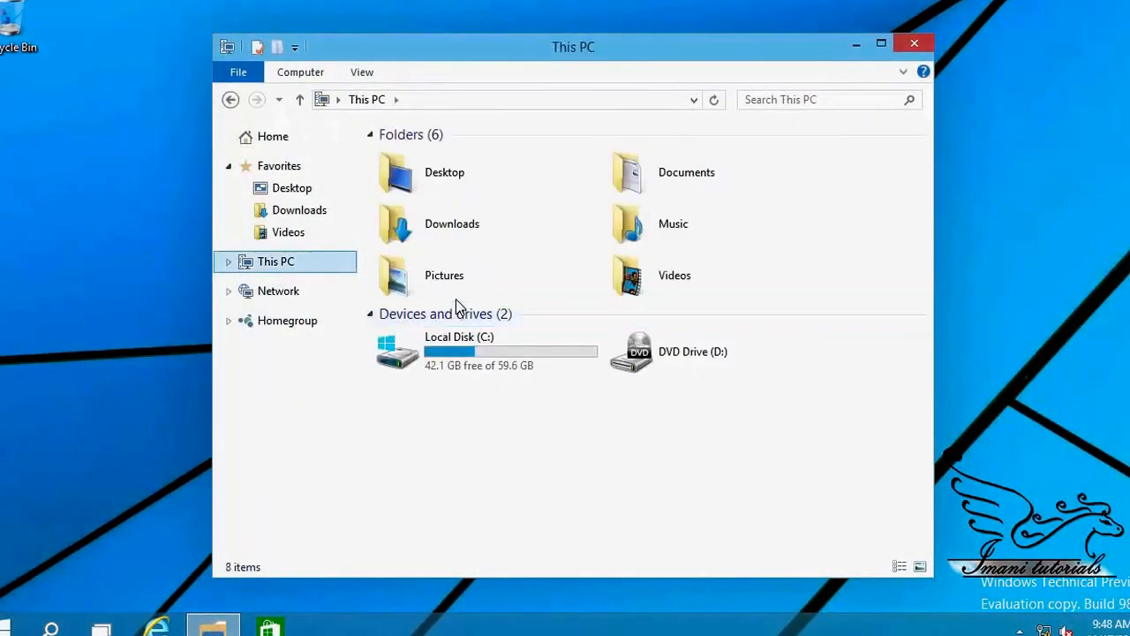
pyautogui.doubleClick(479, 352)
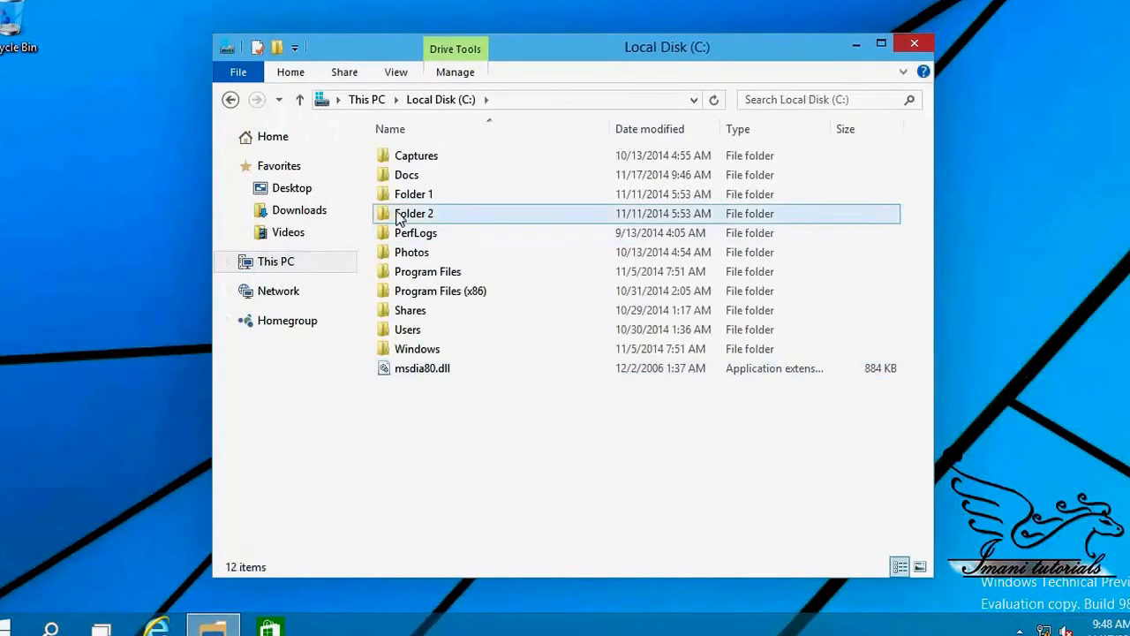
pyautogui.doubleClick(404, 175)
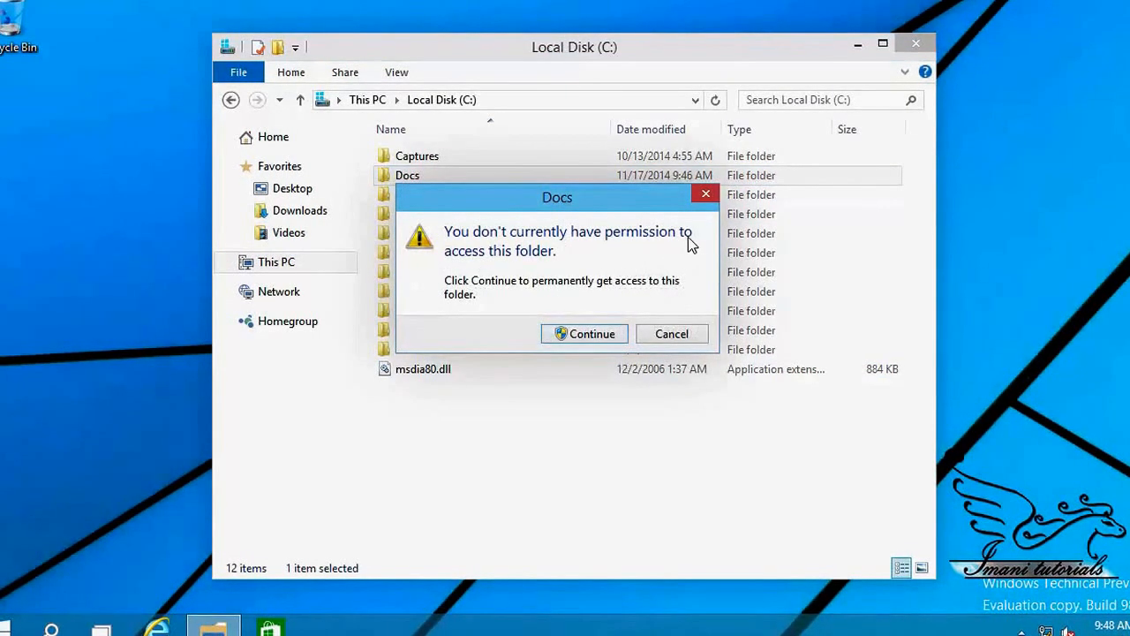
pyautogui.click(581, 337)
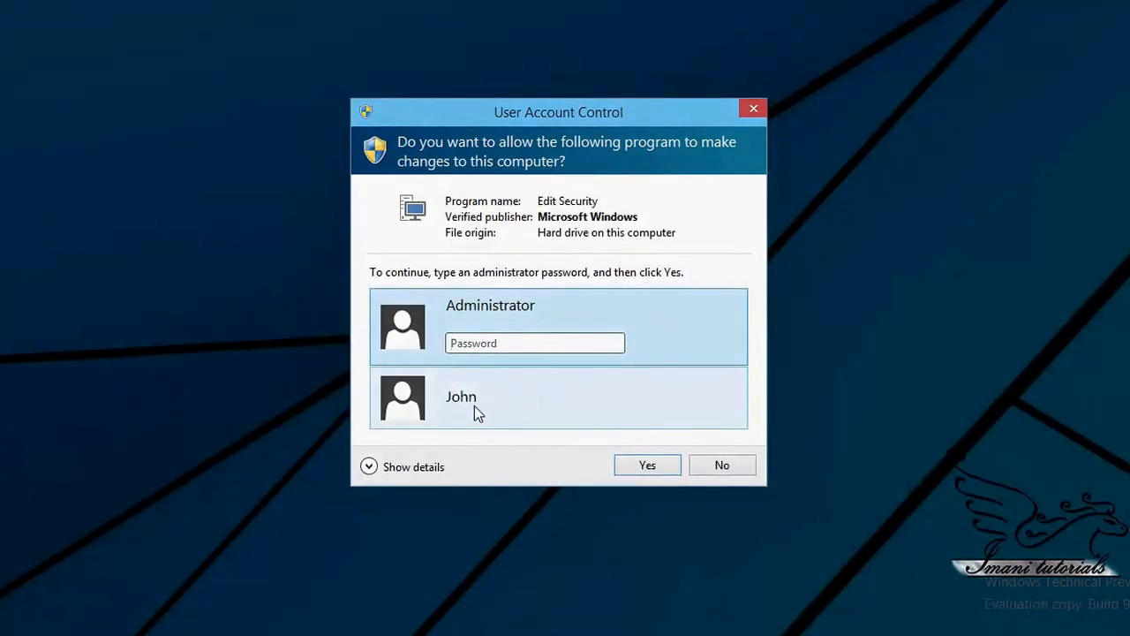
pyautogui.click(707, 467)
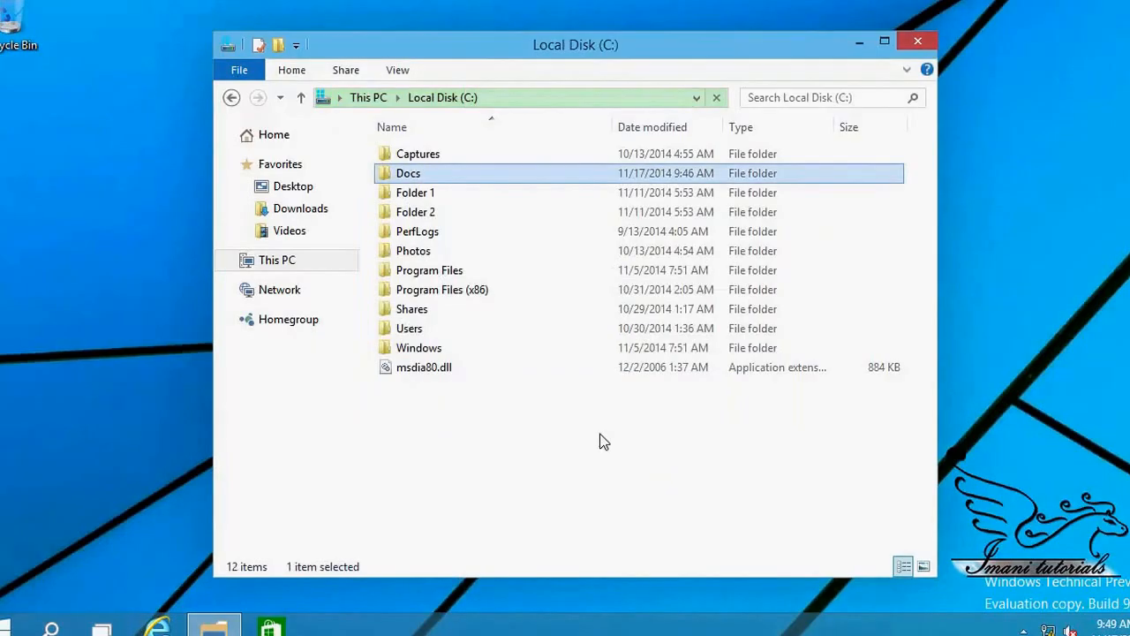
# Step: Reopen Docs, request access again, and approve it with the administrator password
pyautogui.click(412, 177)
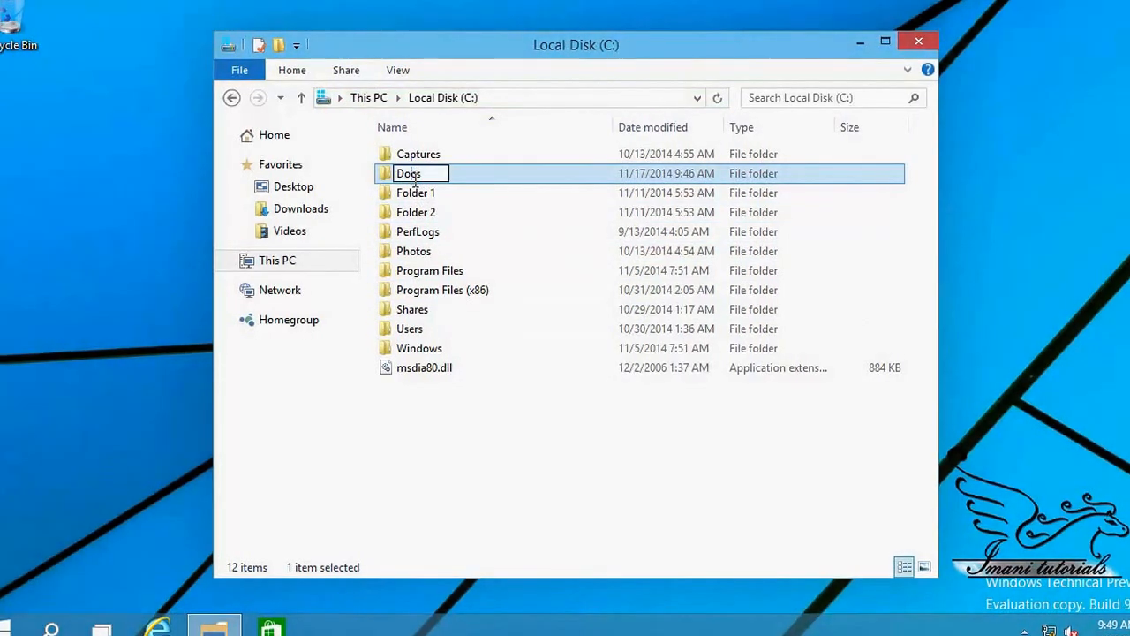
pyautogui.doubleClick(488, 182)
pyautogui.click(586, 331)
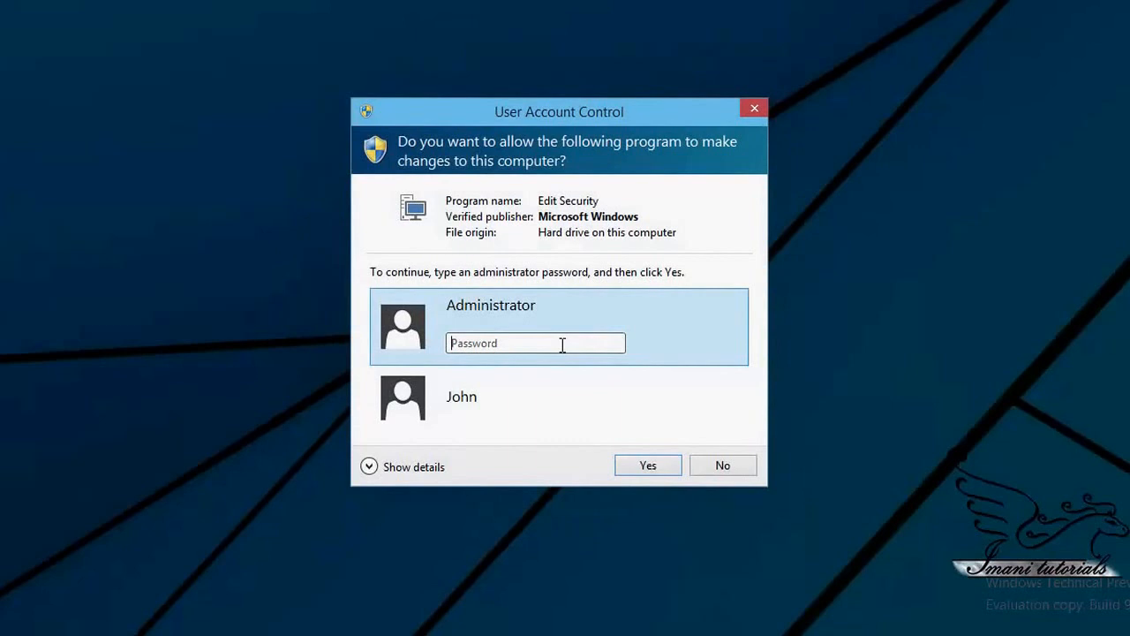
pyautogui.write('pass')
pyautogui.write('********')
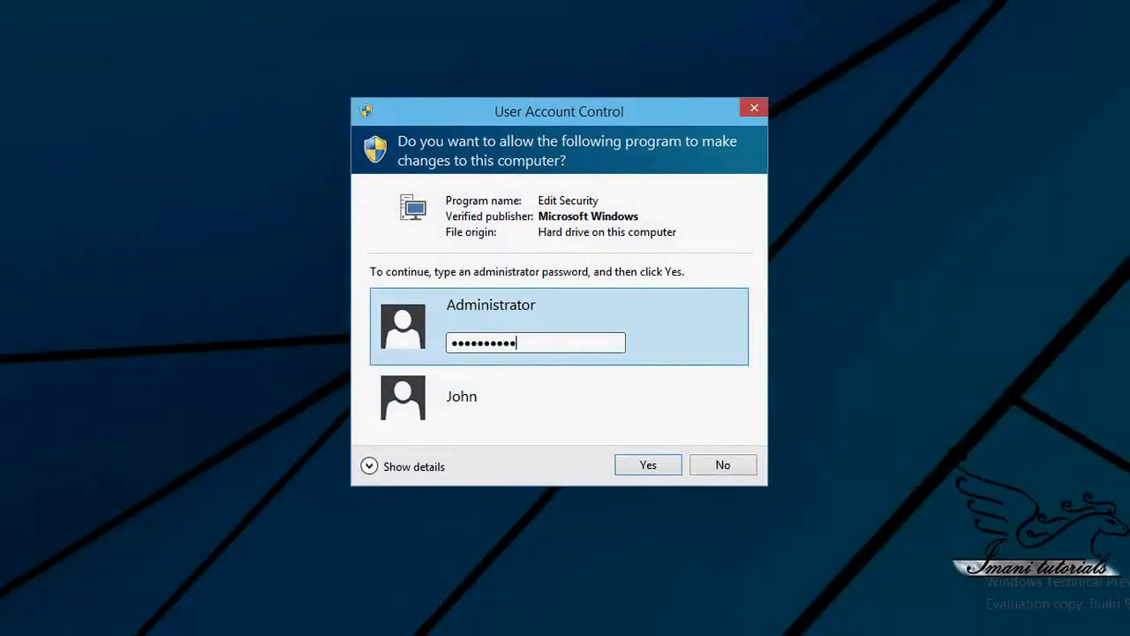
pyautogui.press('Return')
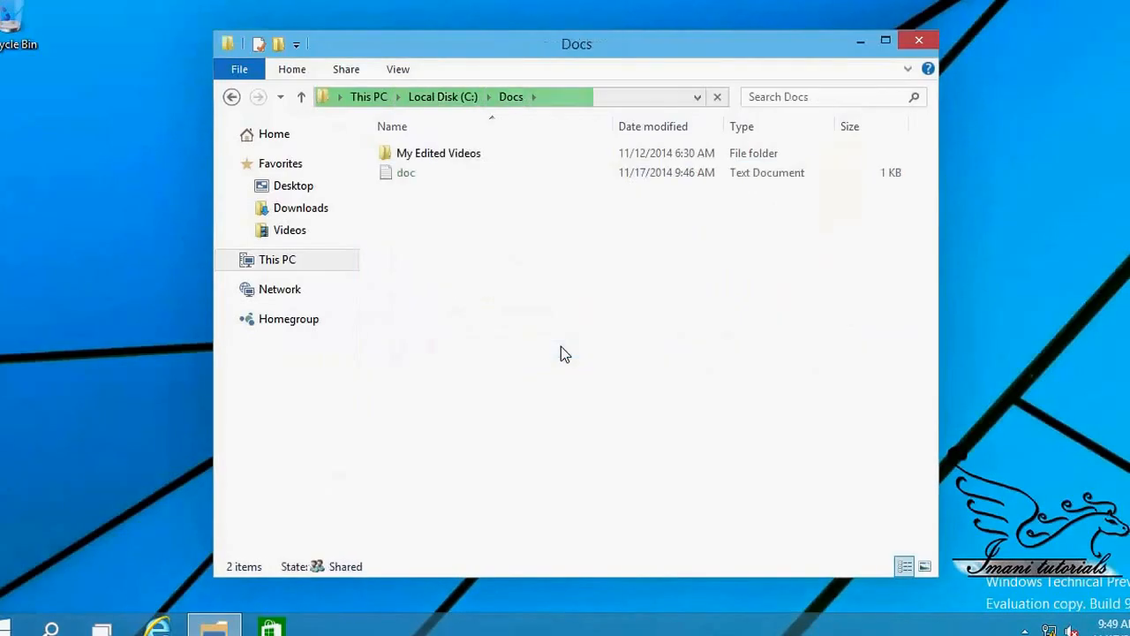
# Step: Try opening doc in Notepad, acknowledge 'Access is denied', and close Notepad
pyautogui.click(412, 180)
pyautogui.doubleClick(409, 173)
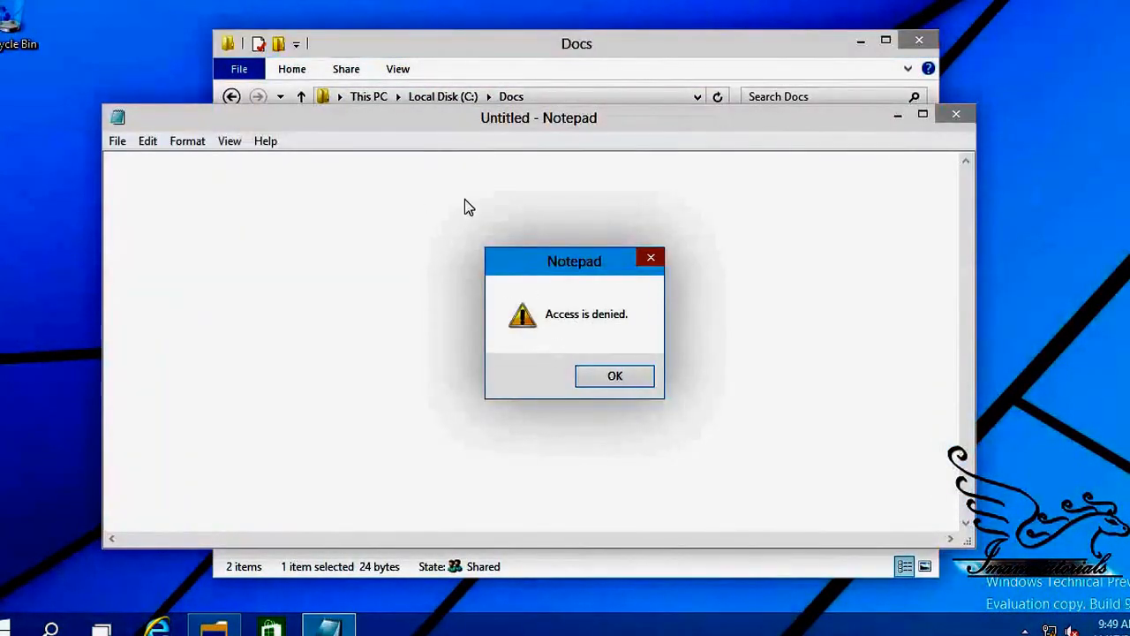
pyautogui.click(597, 385)
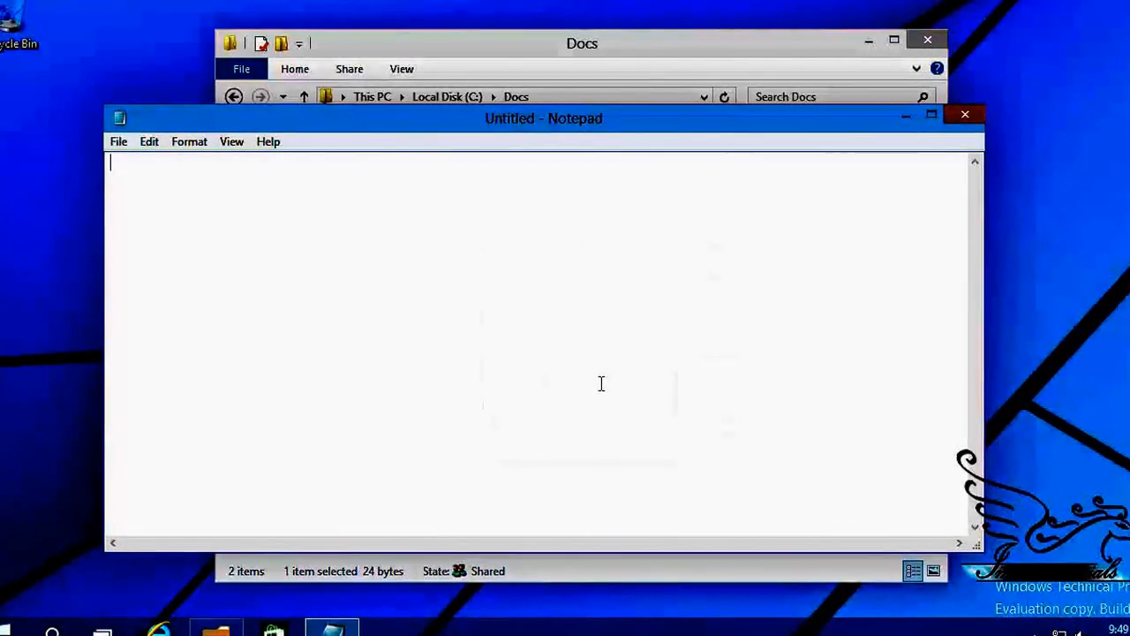
pyautogui.click(975, 119)
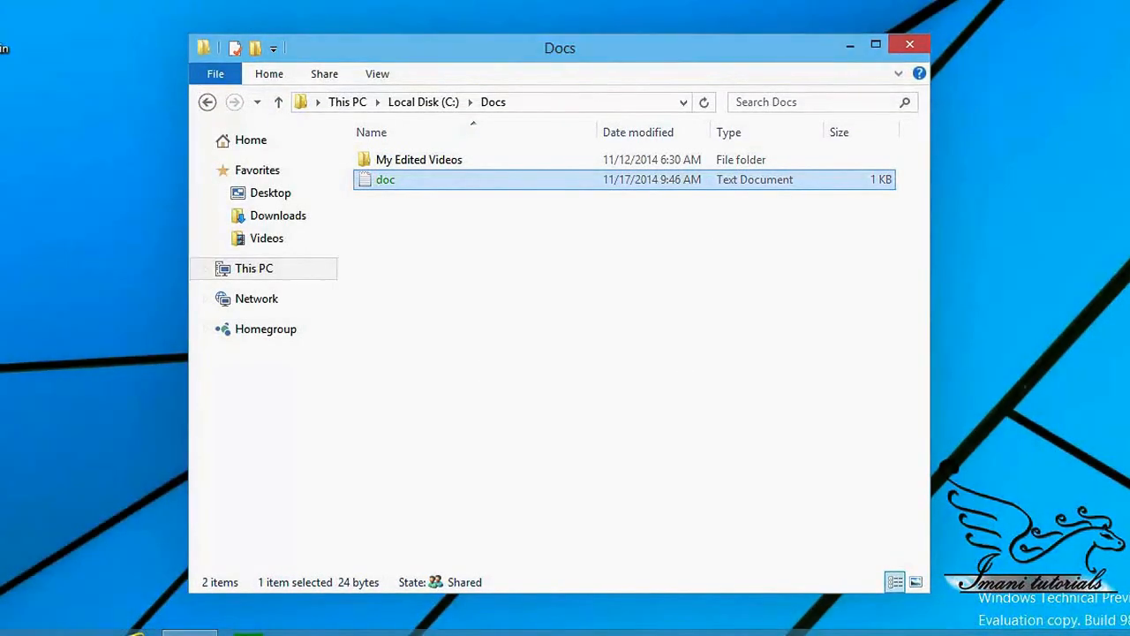
# Step: Sign out and sign back in as the file owner's account
pyautogui.rightClick(2, 635)
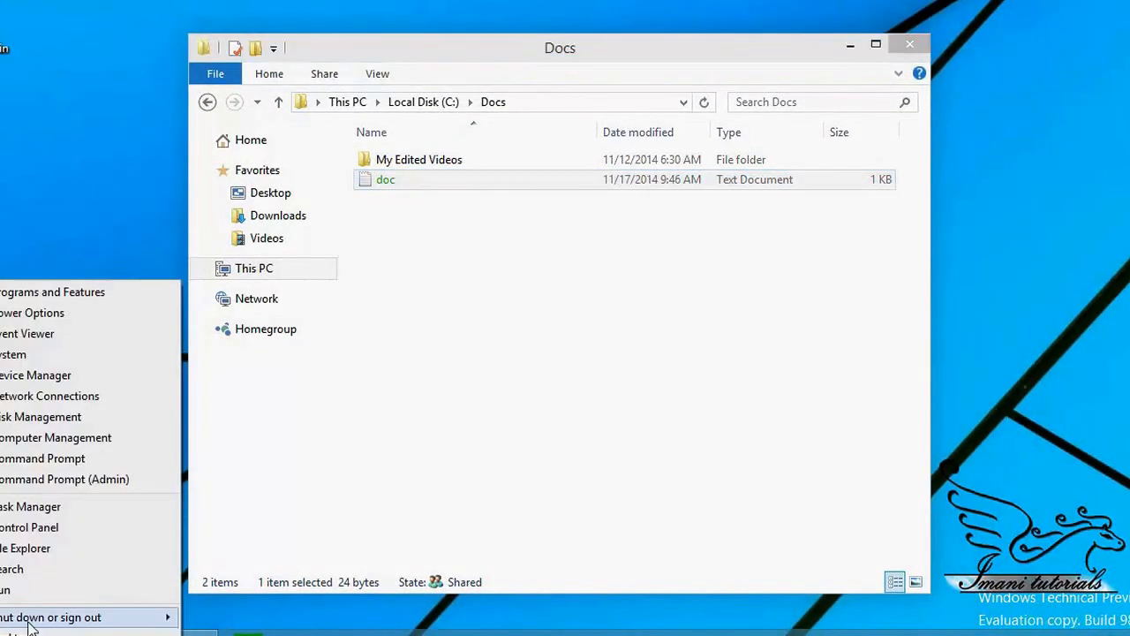
pyautogui.moveTo(47, 622)
pyautogui.click(231, 575)
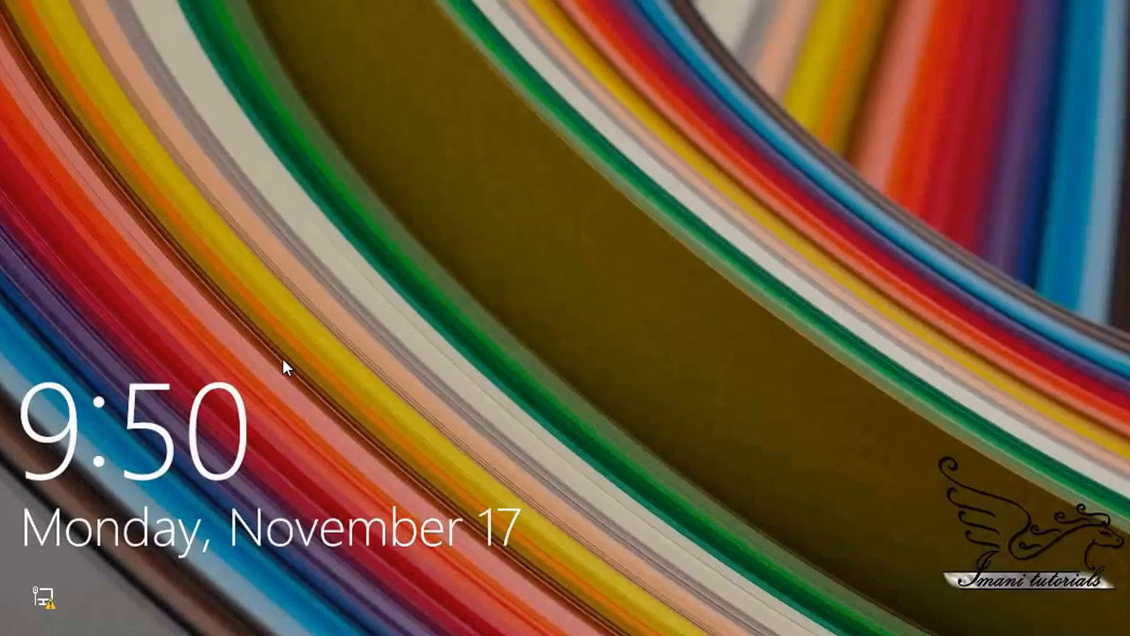
pyautogui.click(285, 369)
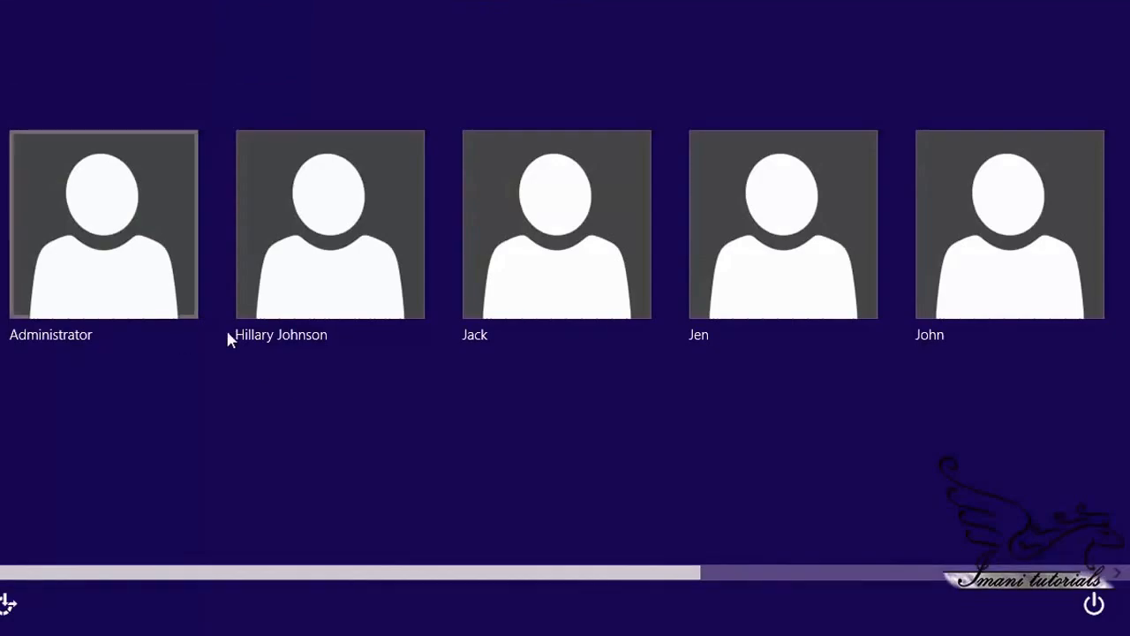
pyautogui.click(994, 290)
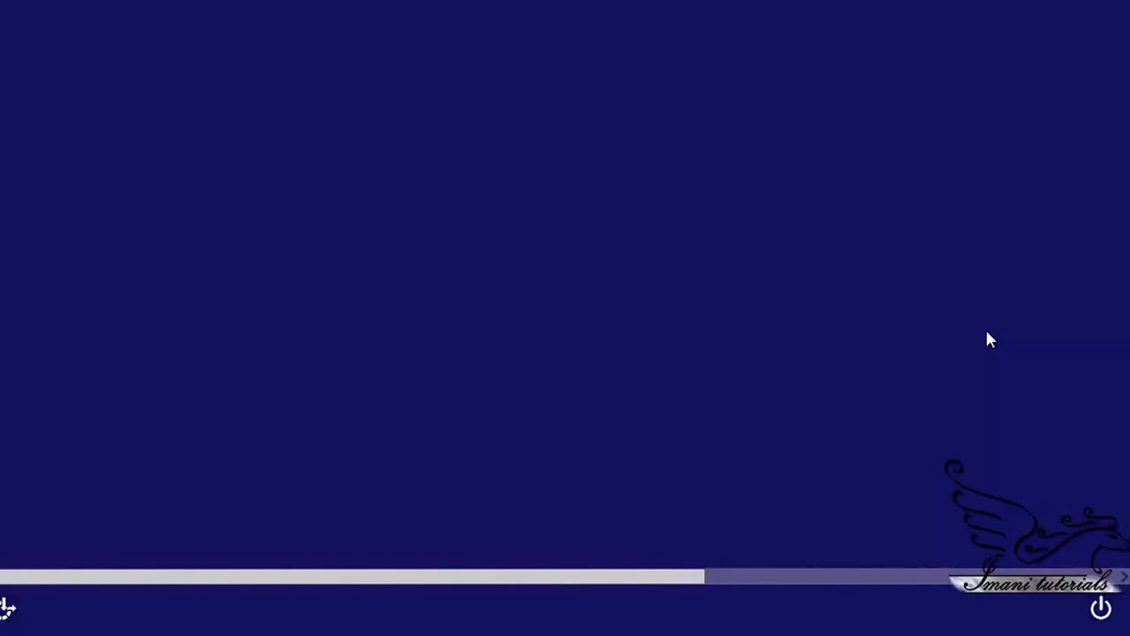
pyautogui.write('•••••••••••••')
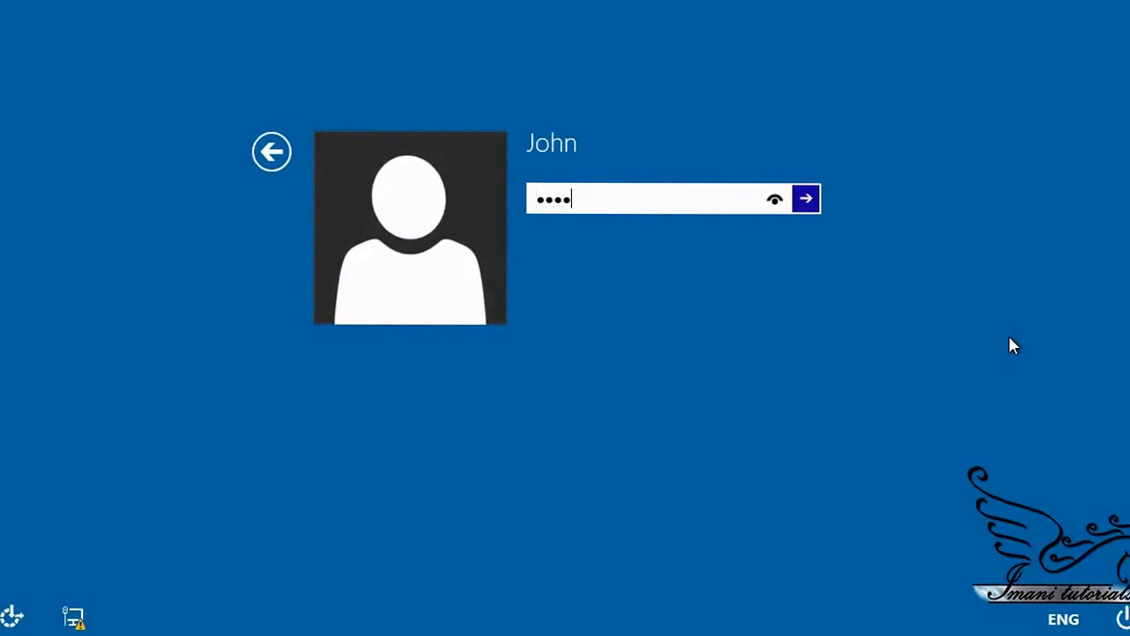
pyautogui.press('Return')
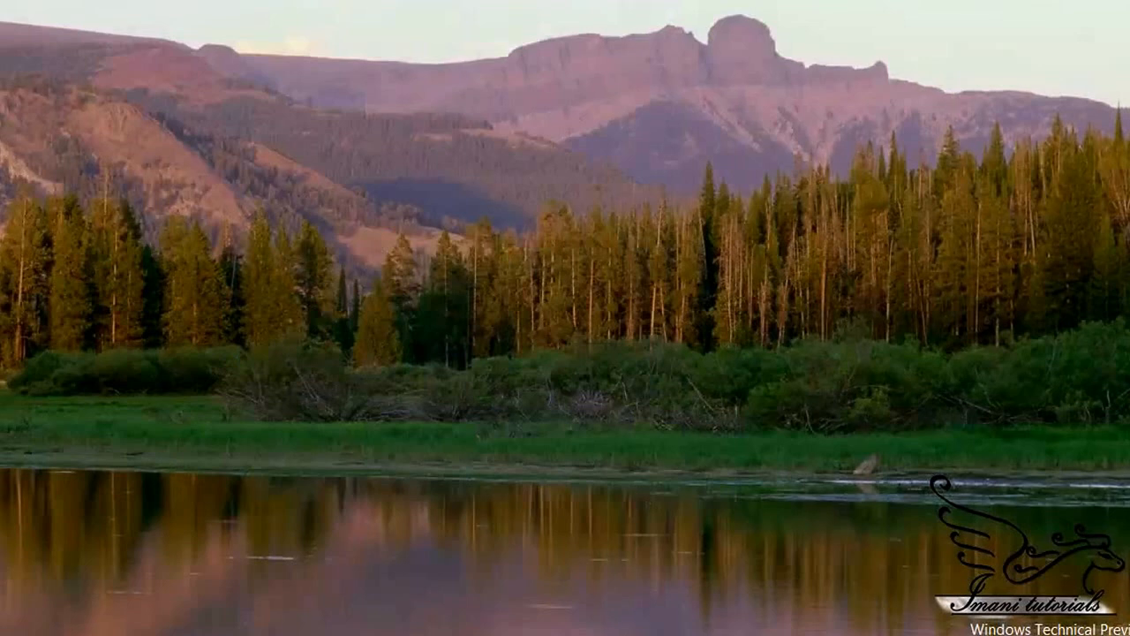
# Step: Open C:\Docs\doc.txt in Notepad, check it reads correctly, and close Notepad
pyautogui.click(310, 635)
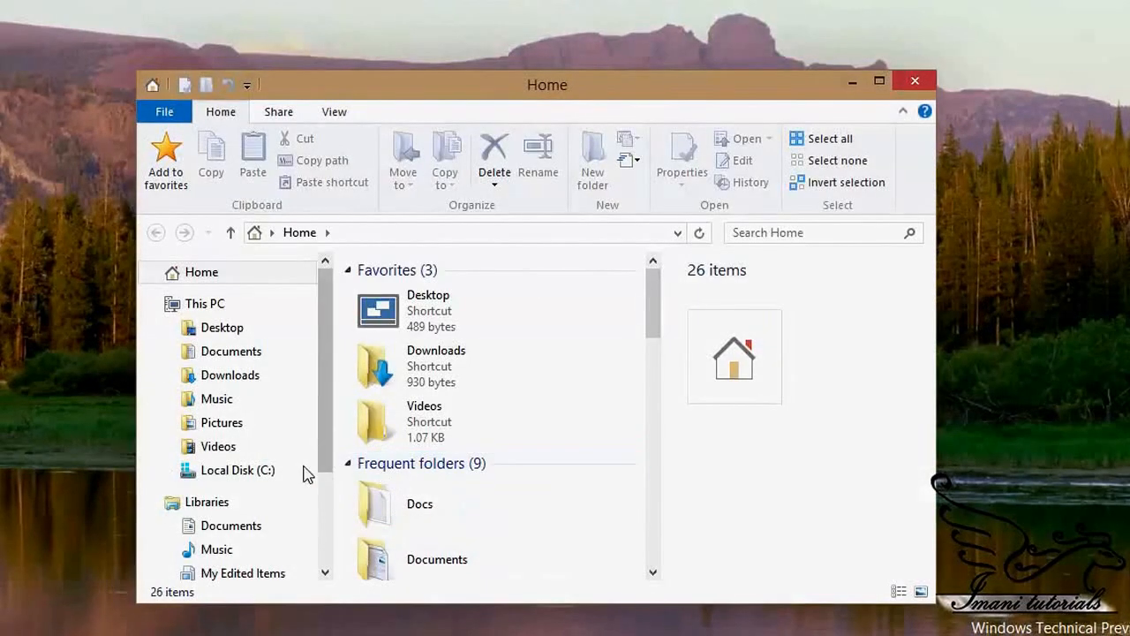
pyautogui.click(243, 473)
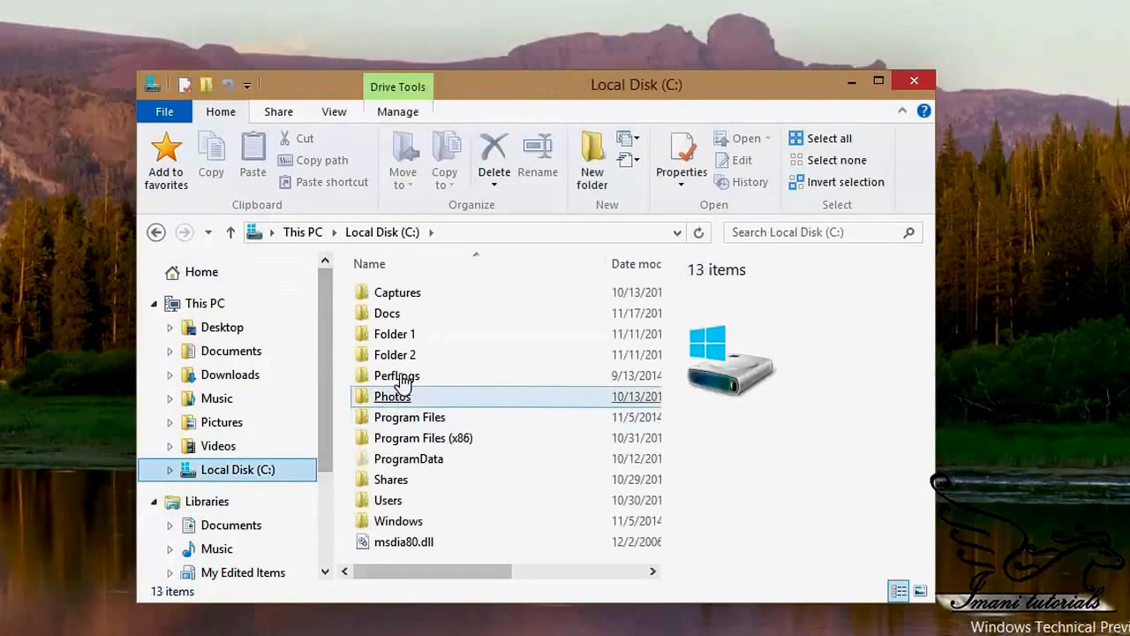
pyautogui.doubleClick(392, 313)
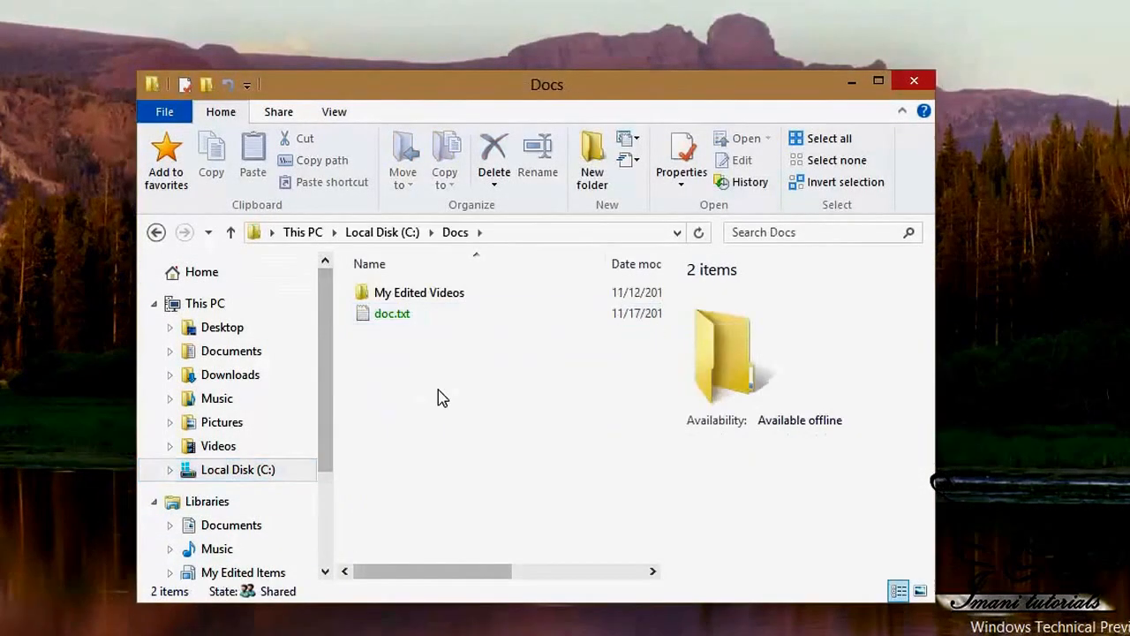
pyautogui.doubleClick(399, 320)
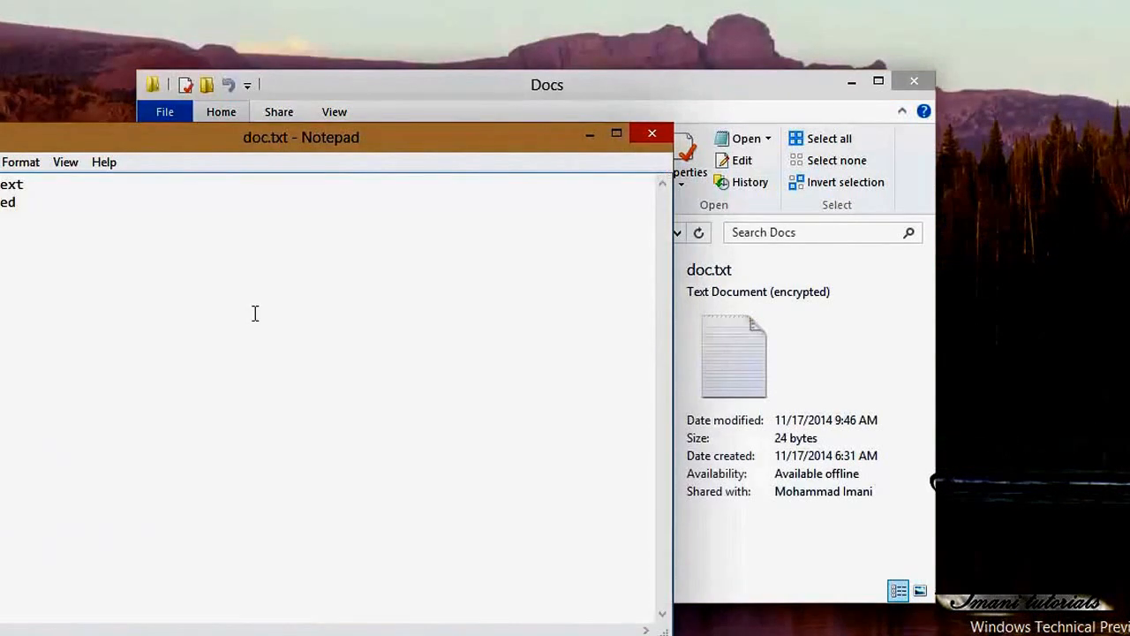
pyautogui.click(648, 133)
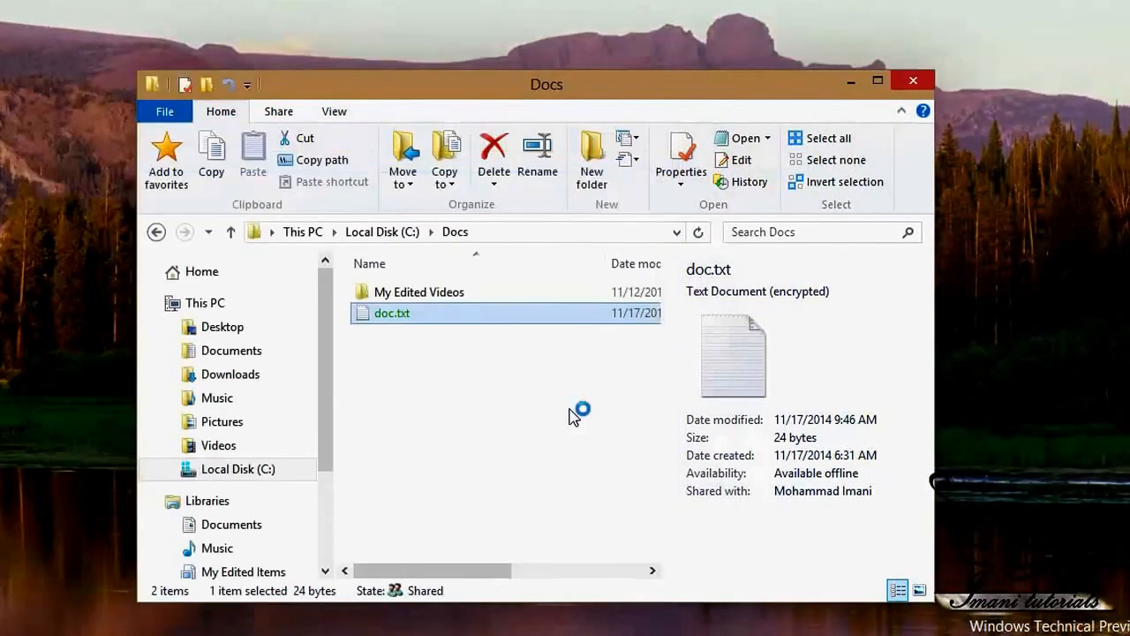
# Step: Open doc.txt's Properties, Advanced Attributes, and its encryption user-access details
pyautogui.rightClick(403, 318)
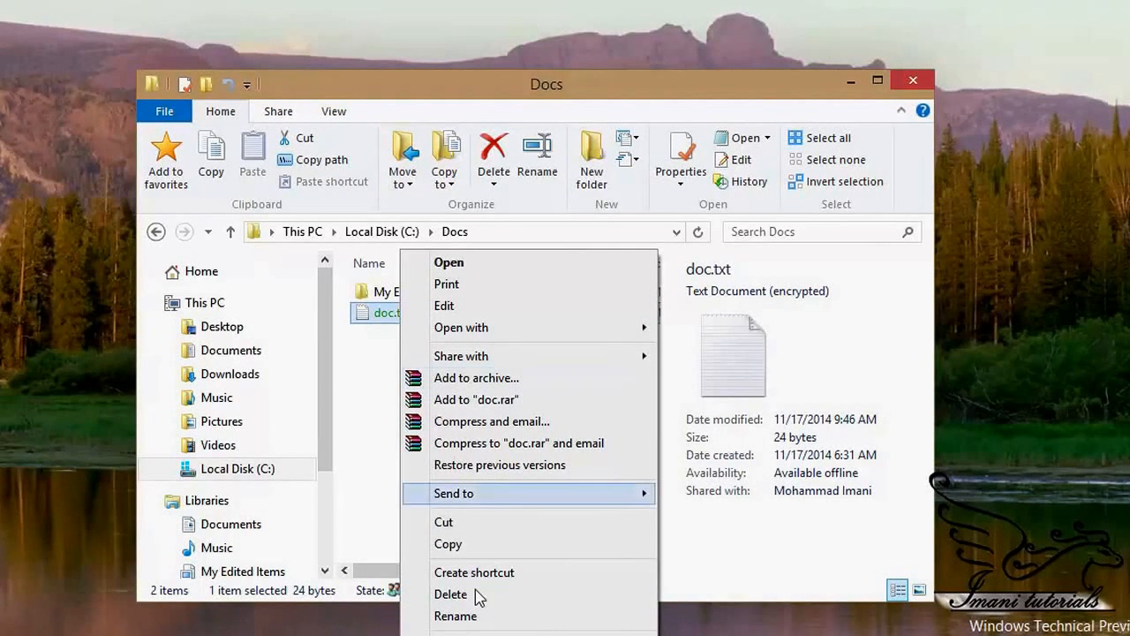
pyautogui.click(488, 632)
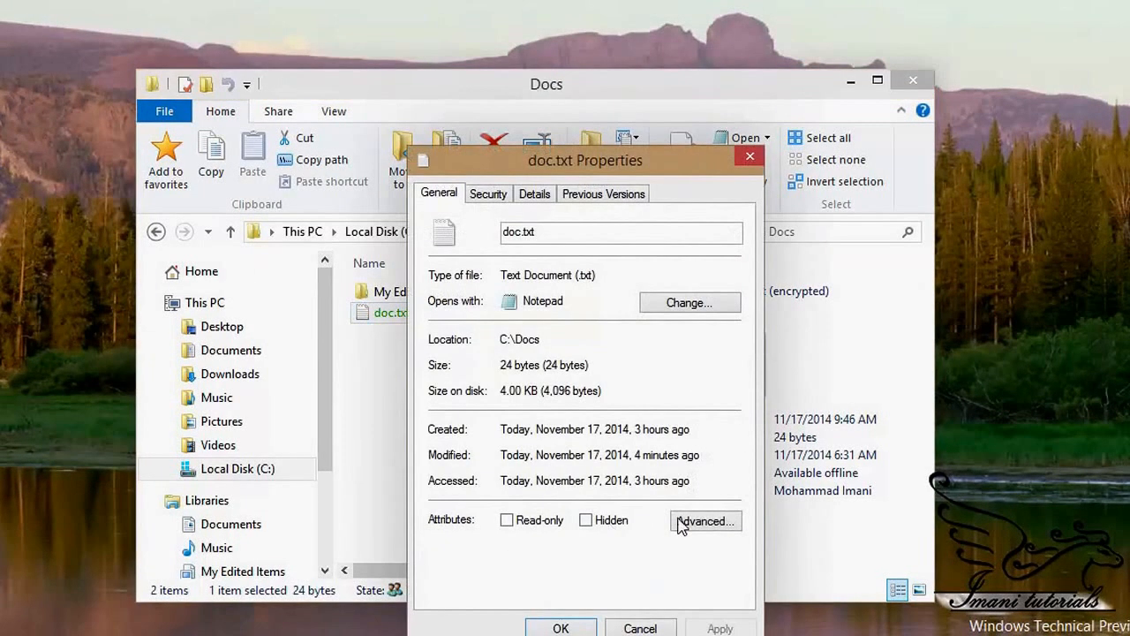
pyautogui.click(684, 523)
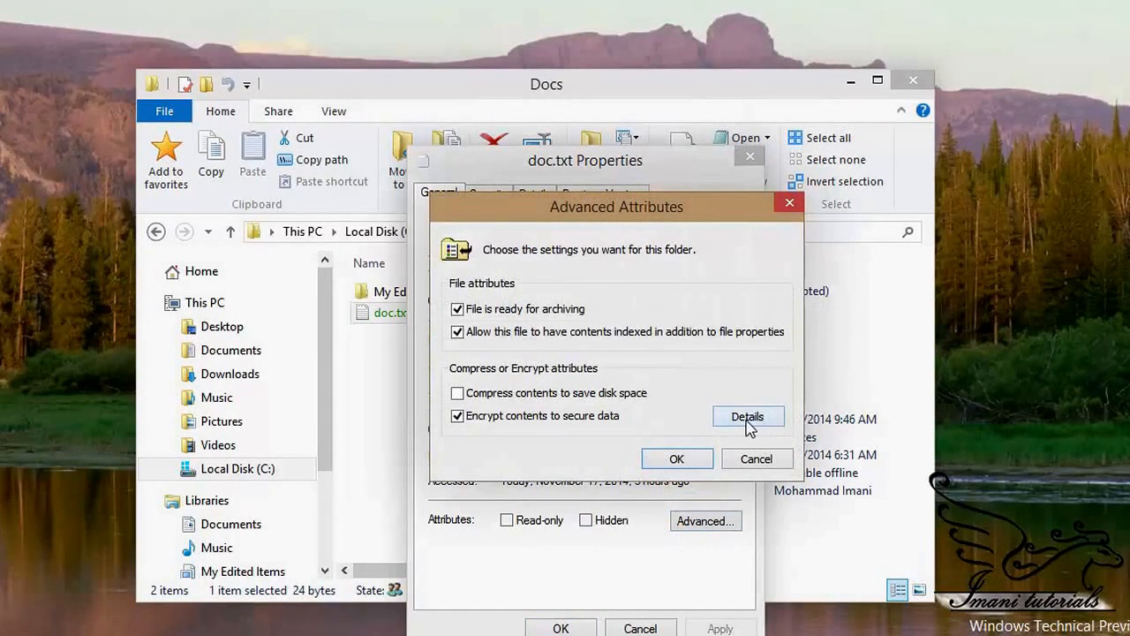
pyautogui.click(748, 423)
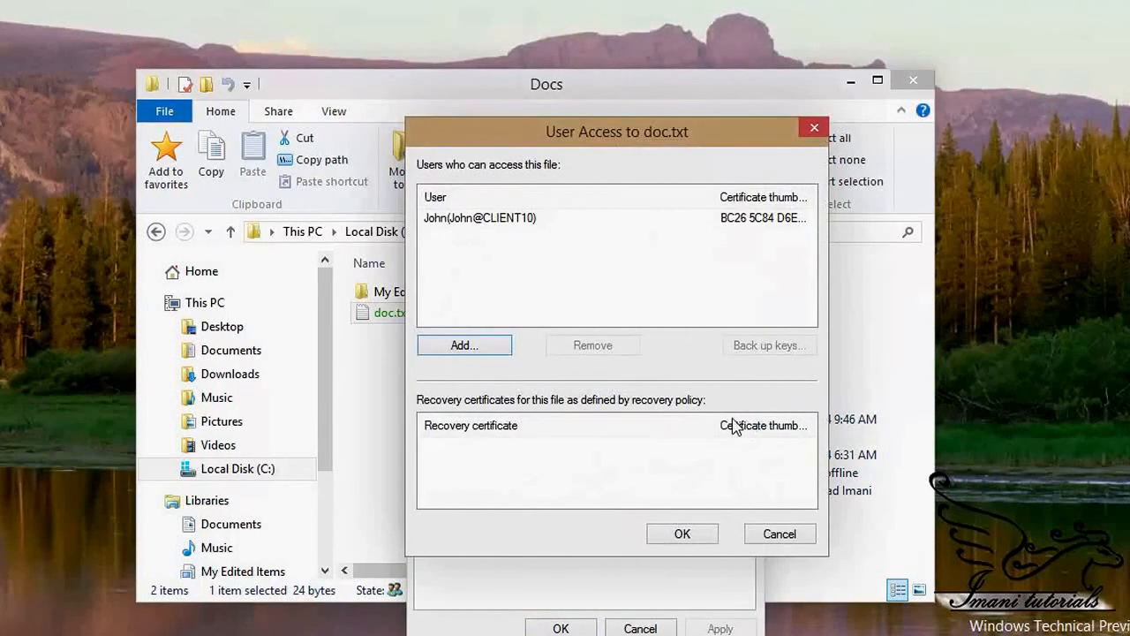
# Step: Start adding another user's certificate, then cancel out of every dialog without changes
pyautogui.click(498, 348)
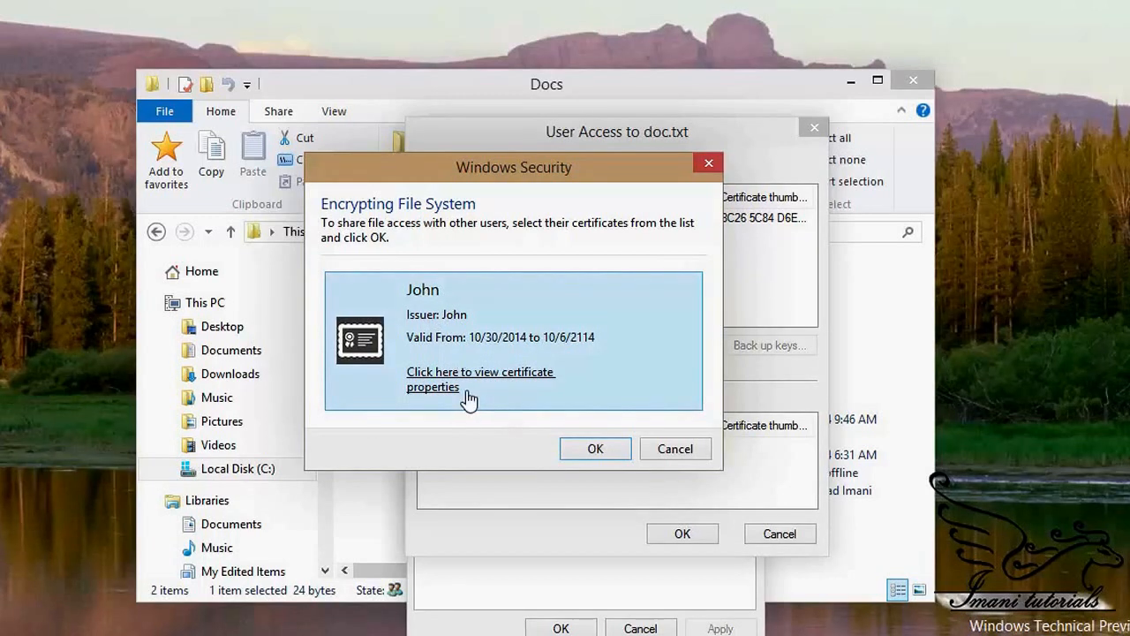
pyautogui.click(669, 449)
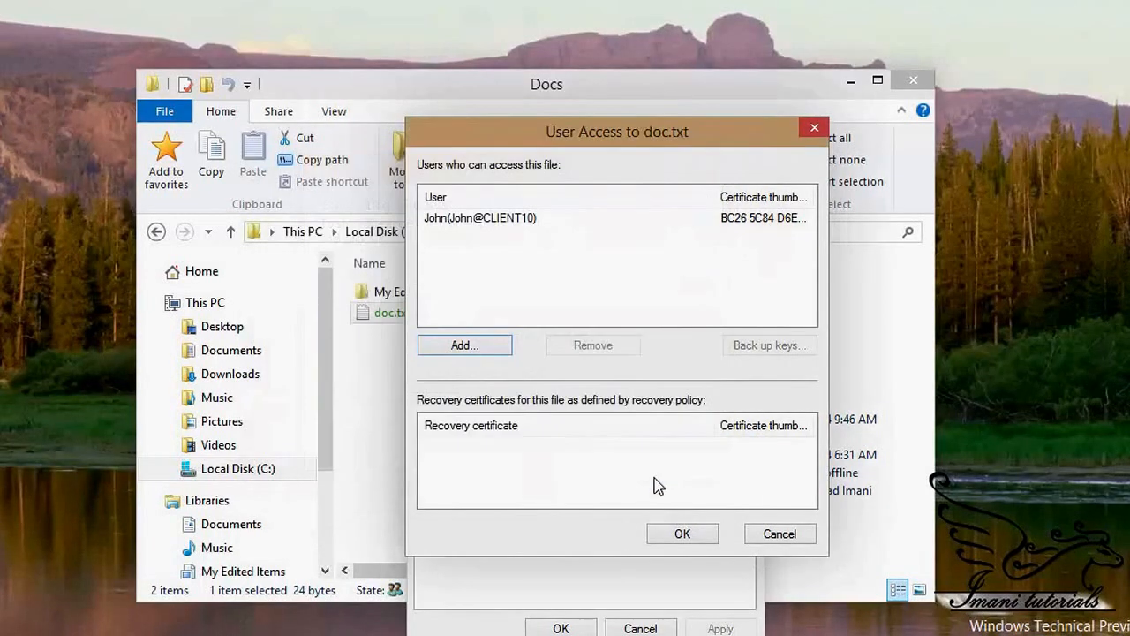
pyautogui.click(792, 535)
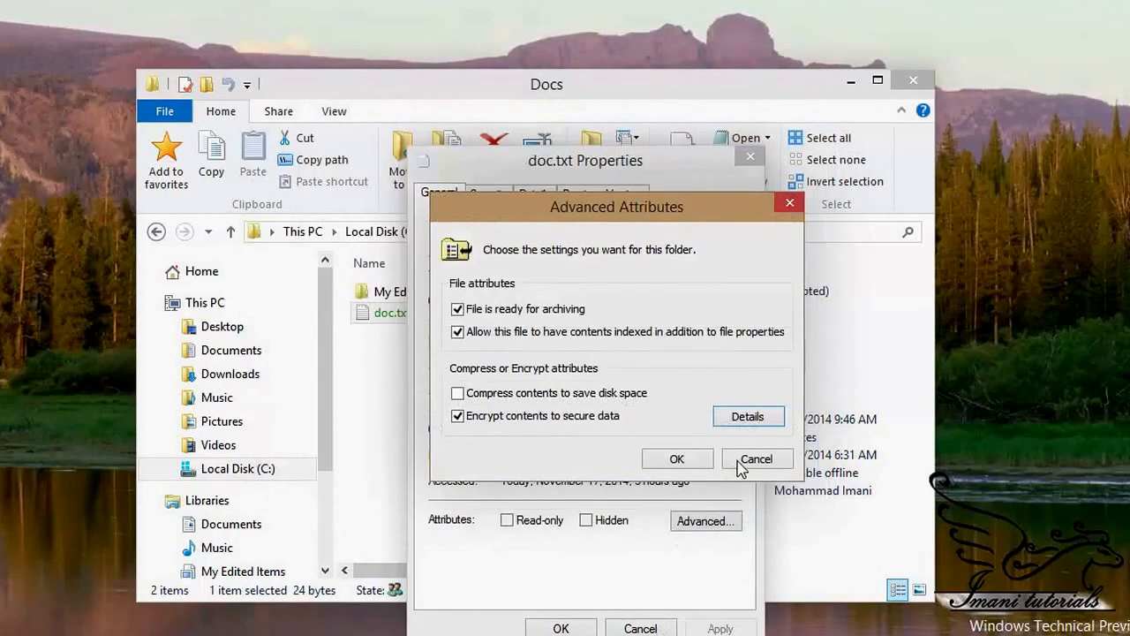
pyautogui.click(742, 463)
pyautogui.click(652, 628)
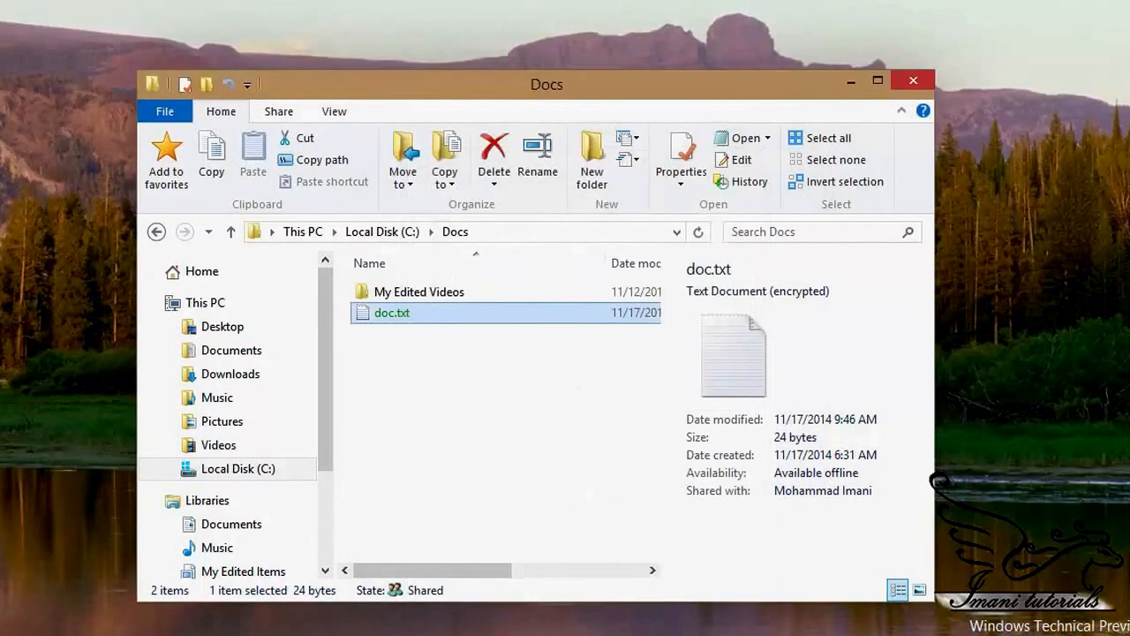
# Step: Launch Microsoft Management Console by searching Start for mmc and approving the UAC prompt
pyautogui.press('super')
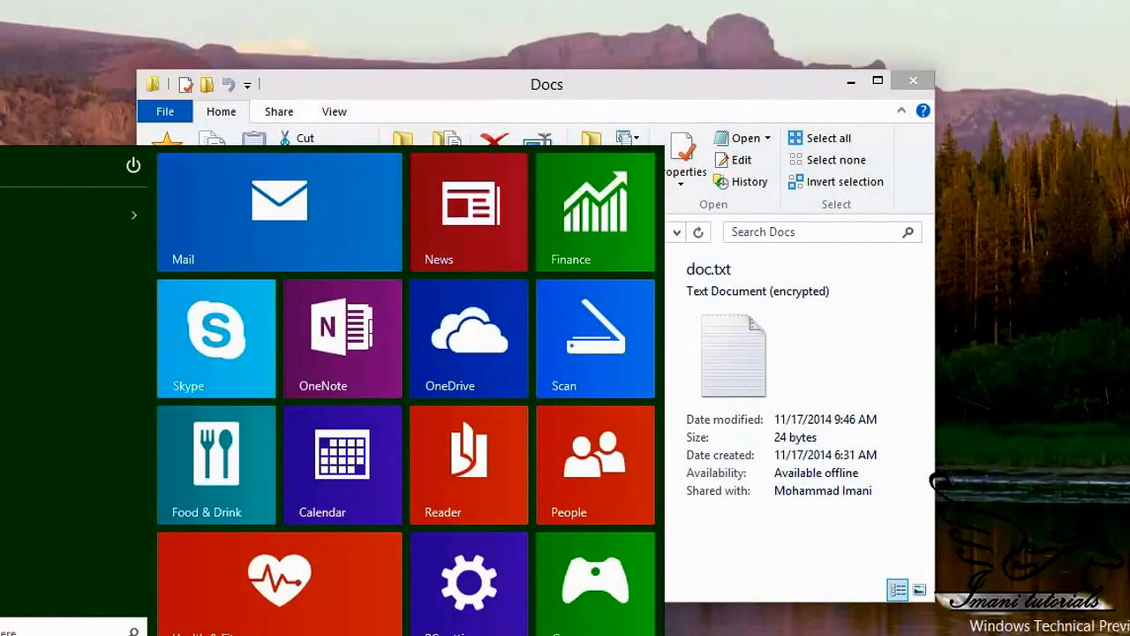
pyautogui.write('mmc')
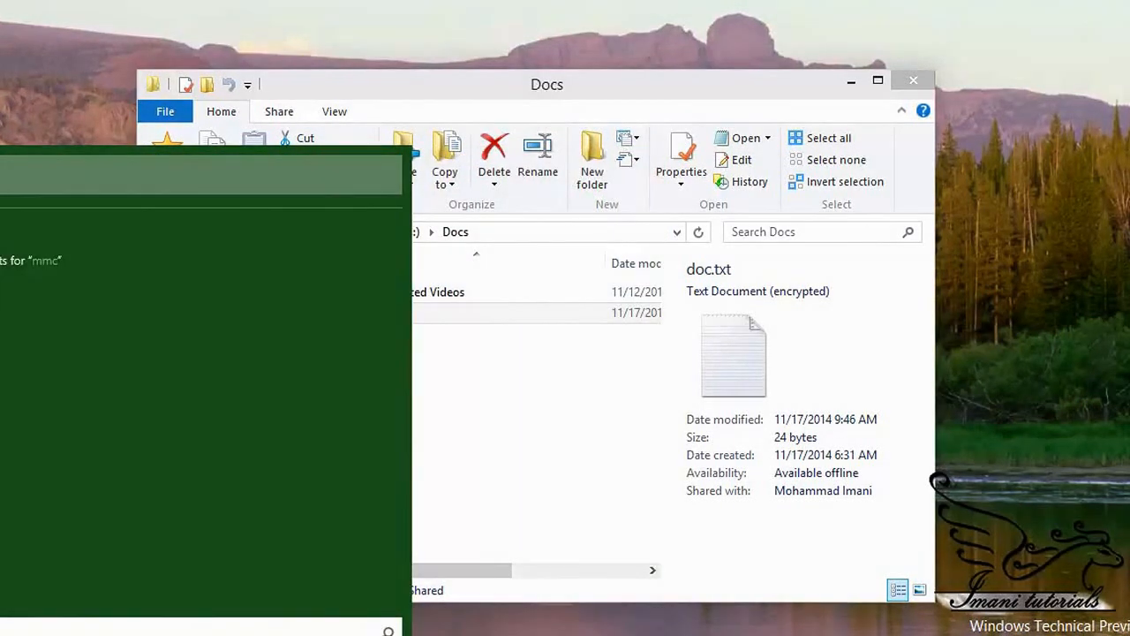
pyautogui.press('Return')
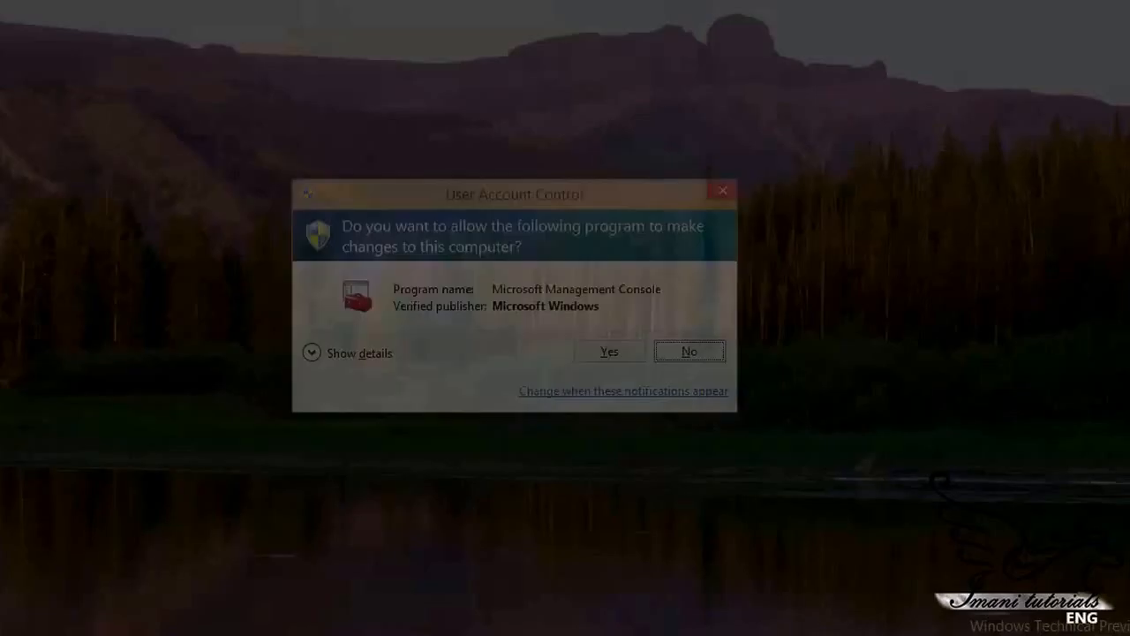
pyautogui.click(606, 355)
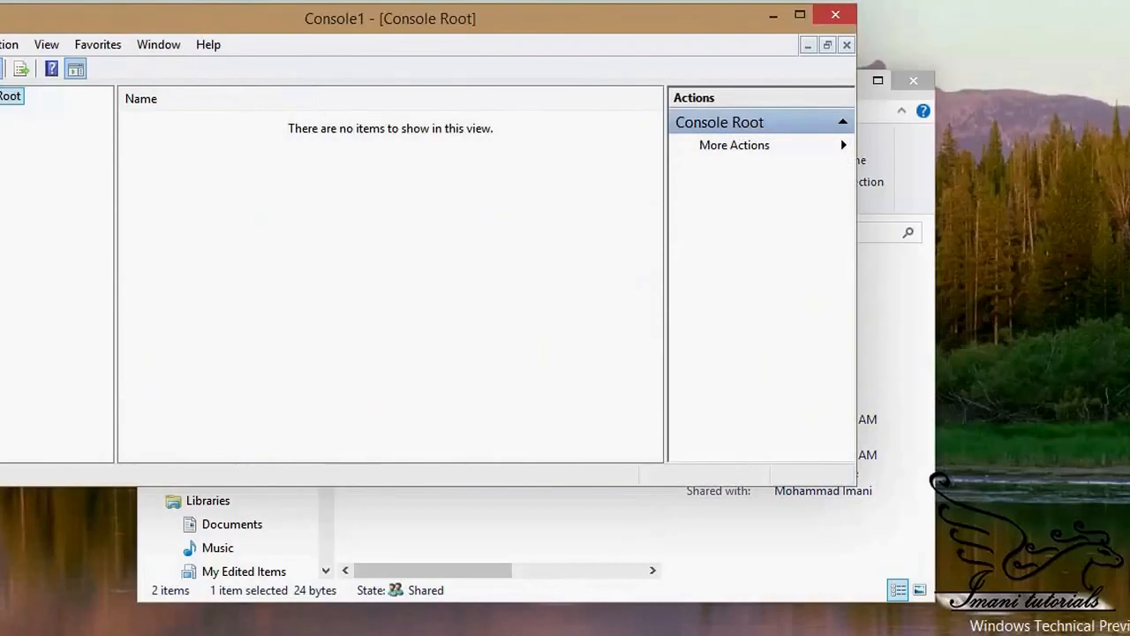
# Step: Add the Certificates snap-in for My user account to the console
pyautogui.click(0, 44)
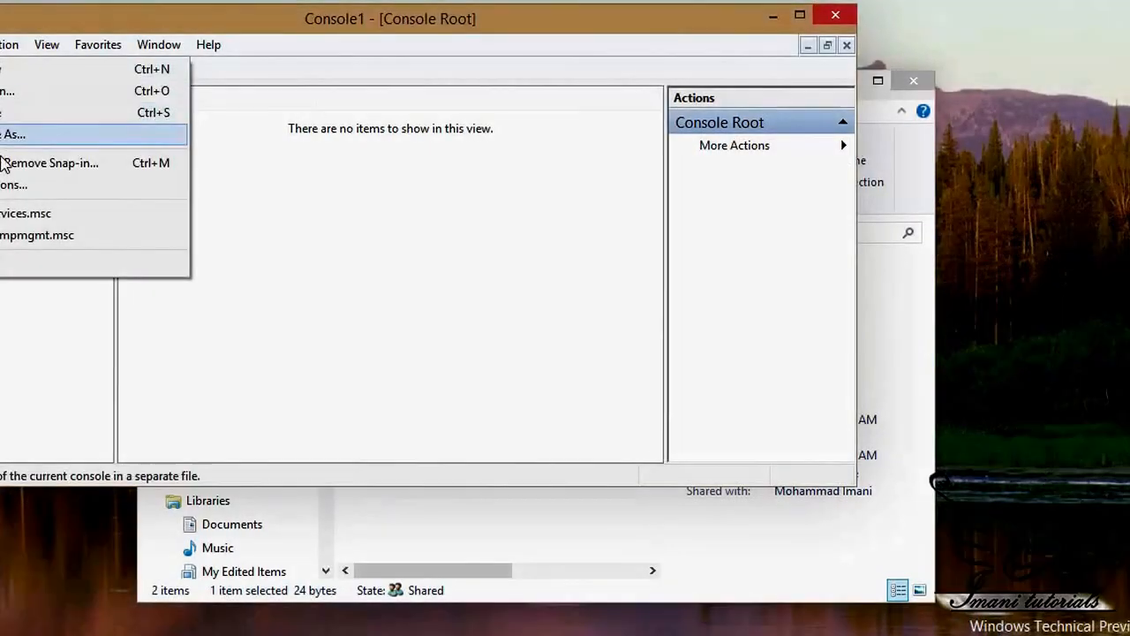
pyautogui.click(6, 166)
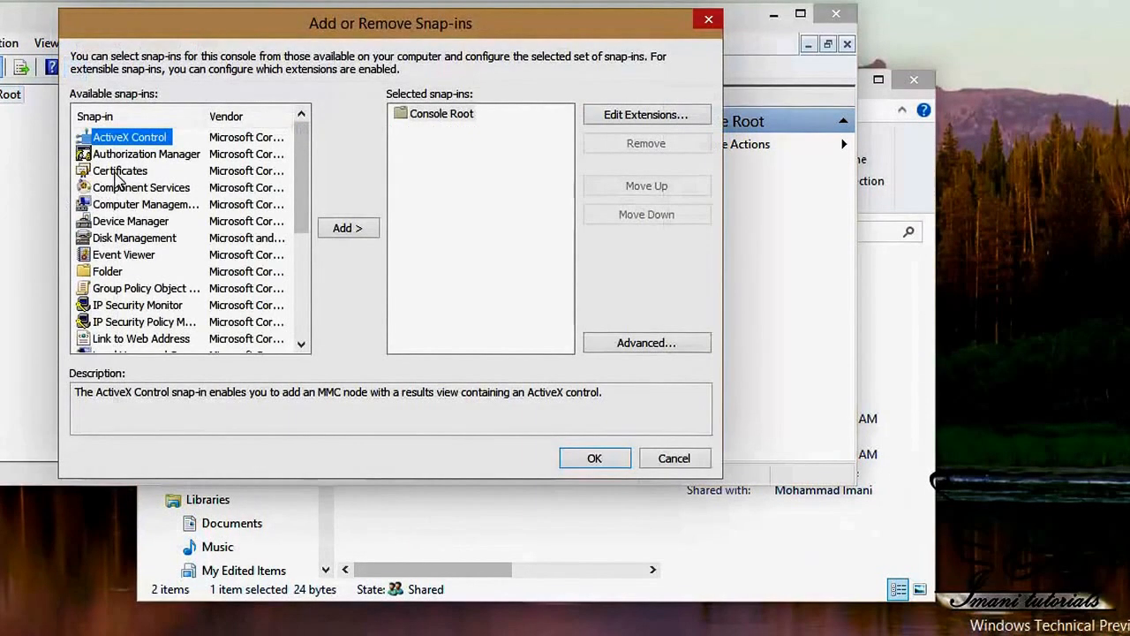
pyautogui.click(115, 173)
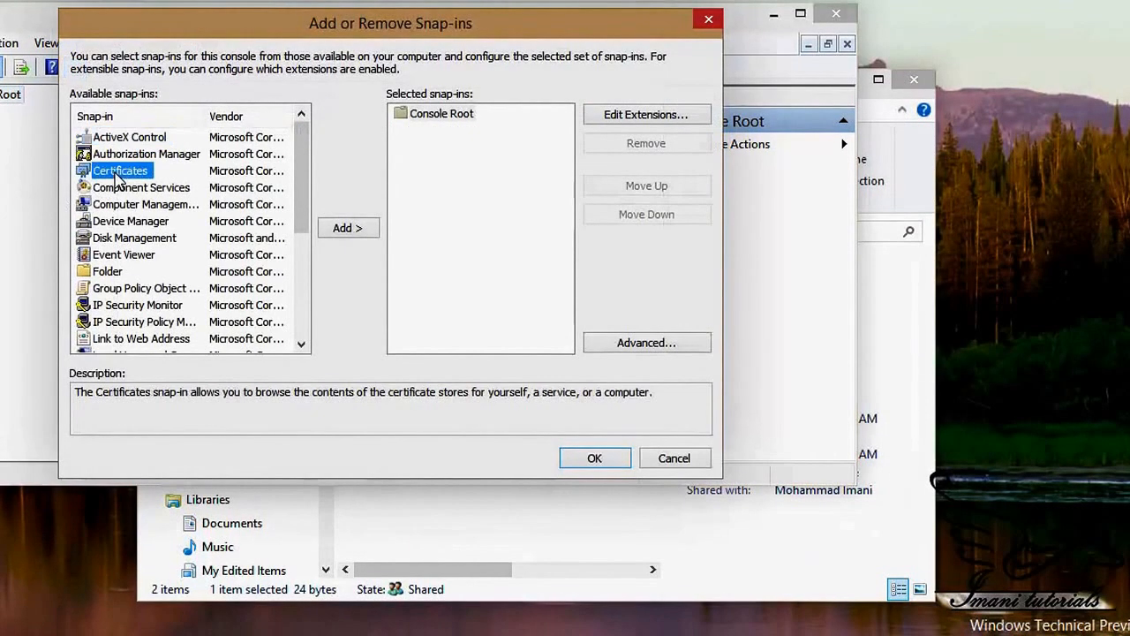
pyautogui.click(356, 231)
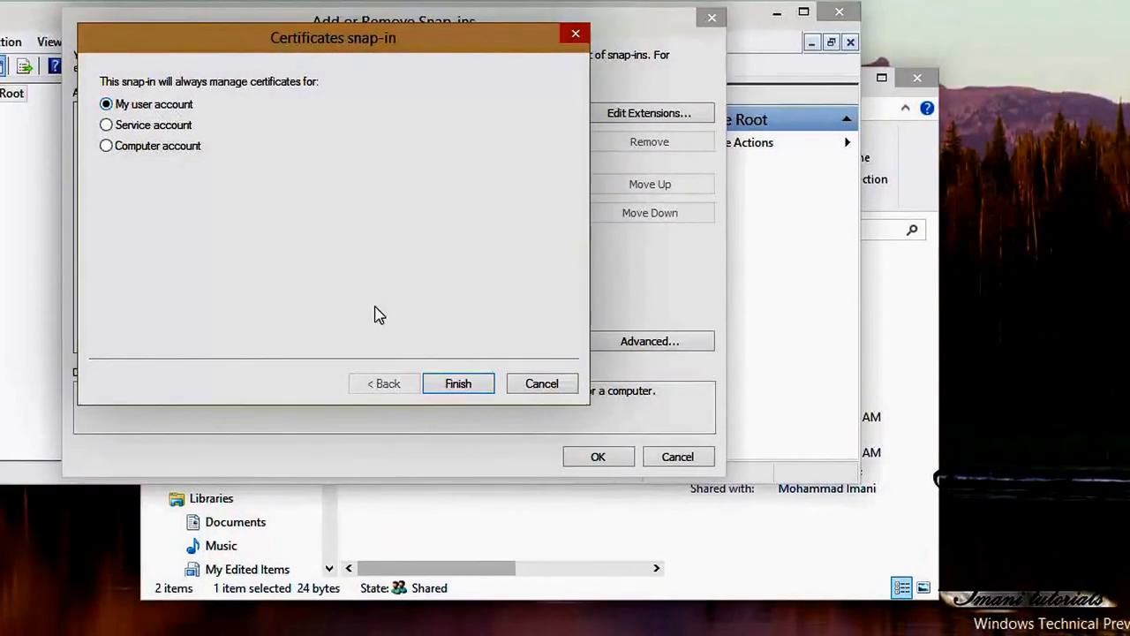
pyautogui.click(473, 385)
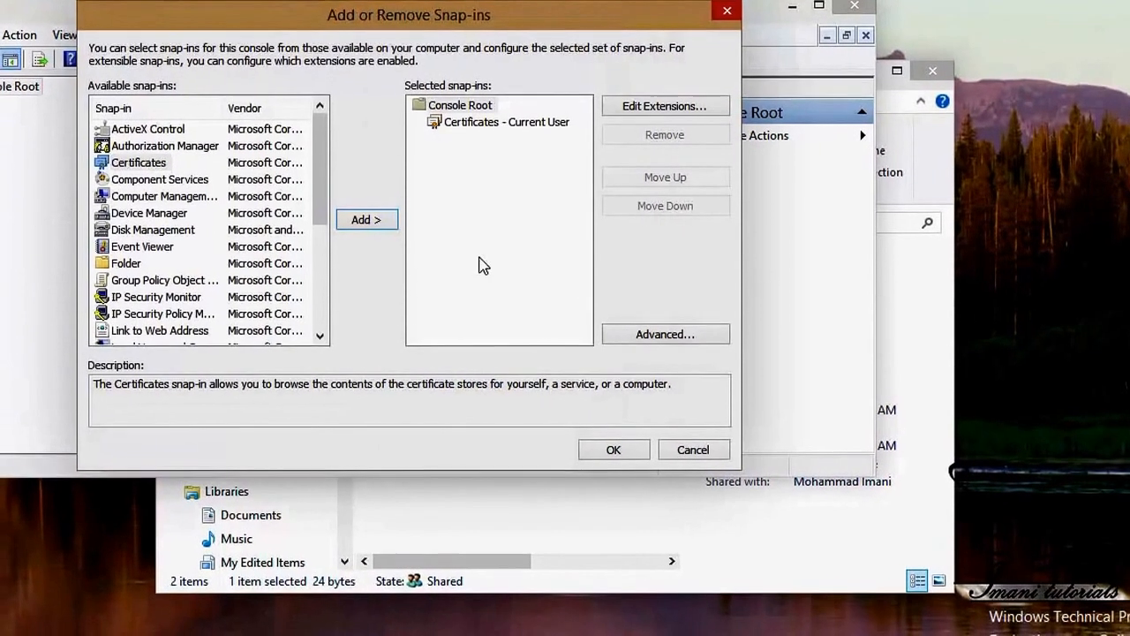
pyautogui.click(609, 451)
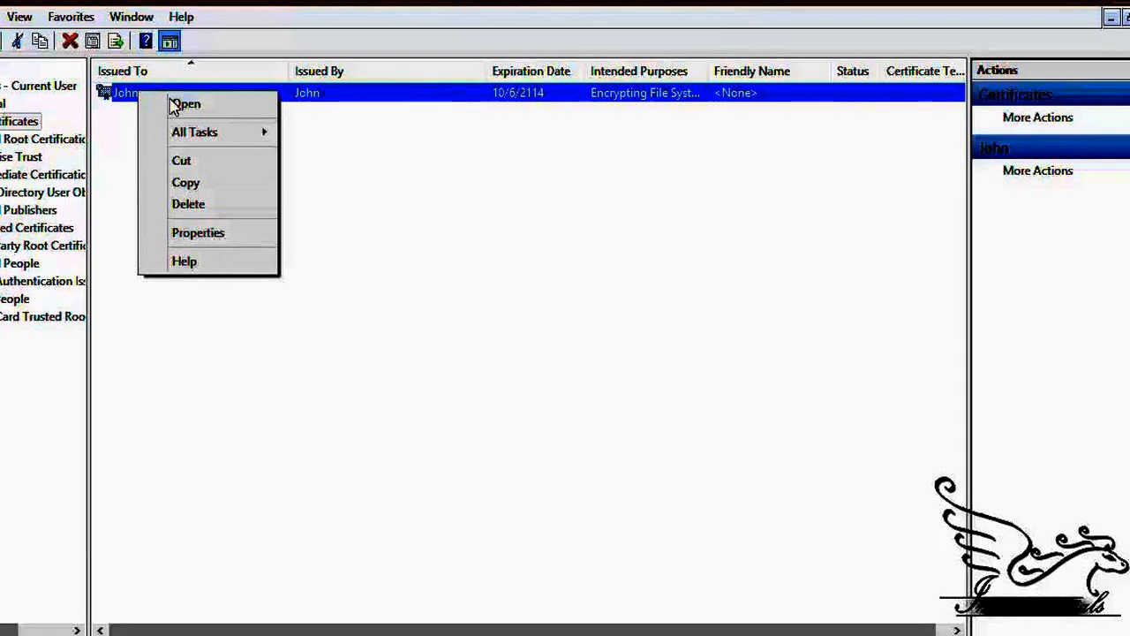
# Step: Choose All Tasks > Export on the Encrypting File System certificate to launch the Certificate Export Wizard
pyautogui.moveTo(232, 132)
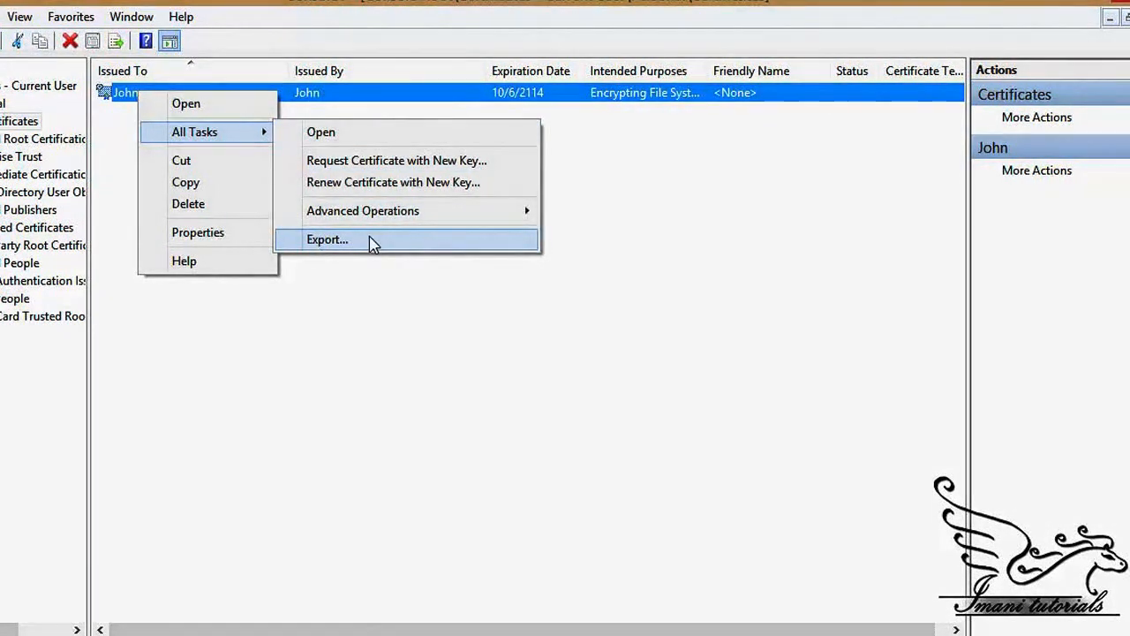
pyautogui.click(408, 245)
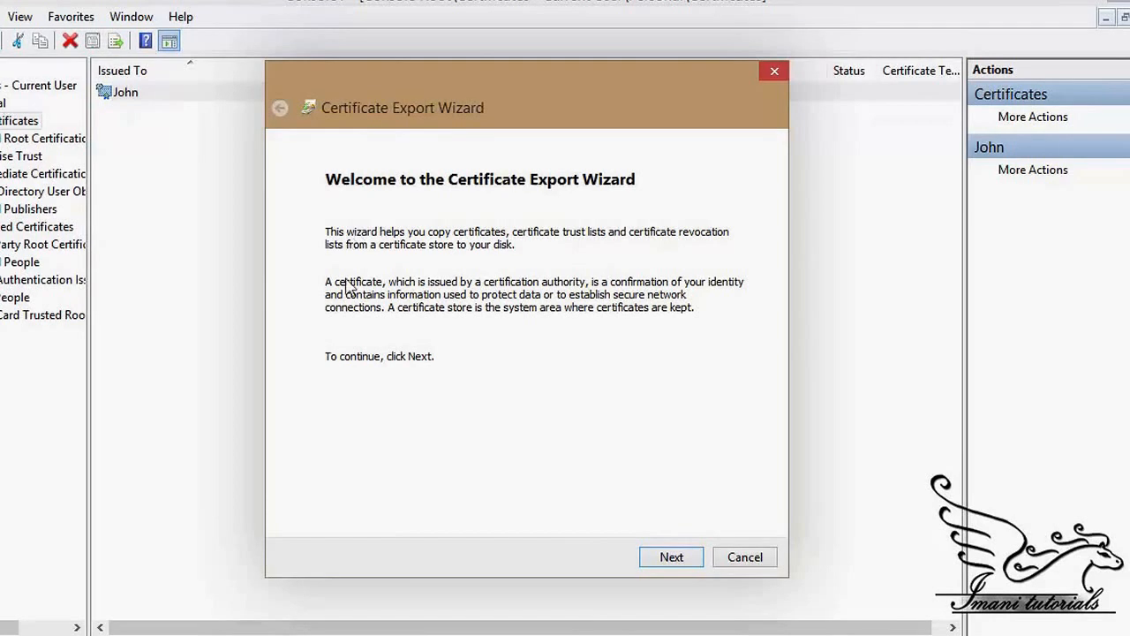
# Step: Choose to export the private key and keep the PFX file format
pyautogui.click(681, 558)
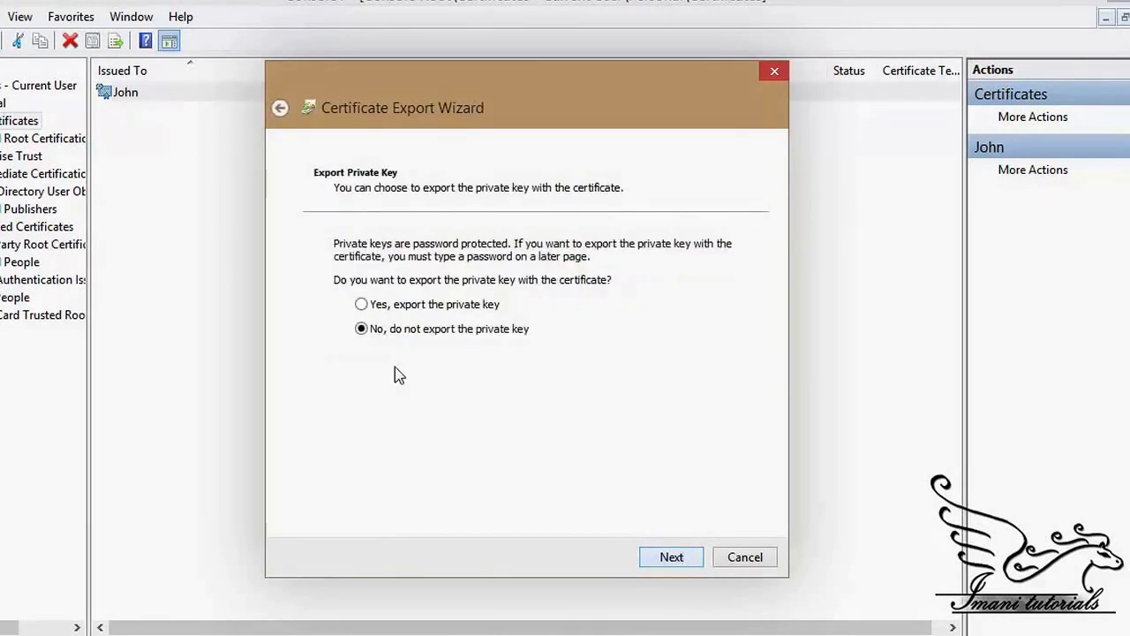
pyautogui.click(388, 310)
pyautogui.click(669, 559)
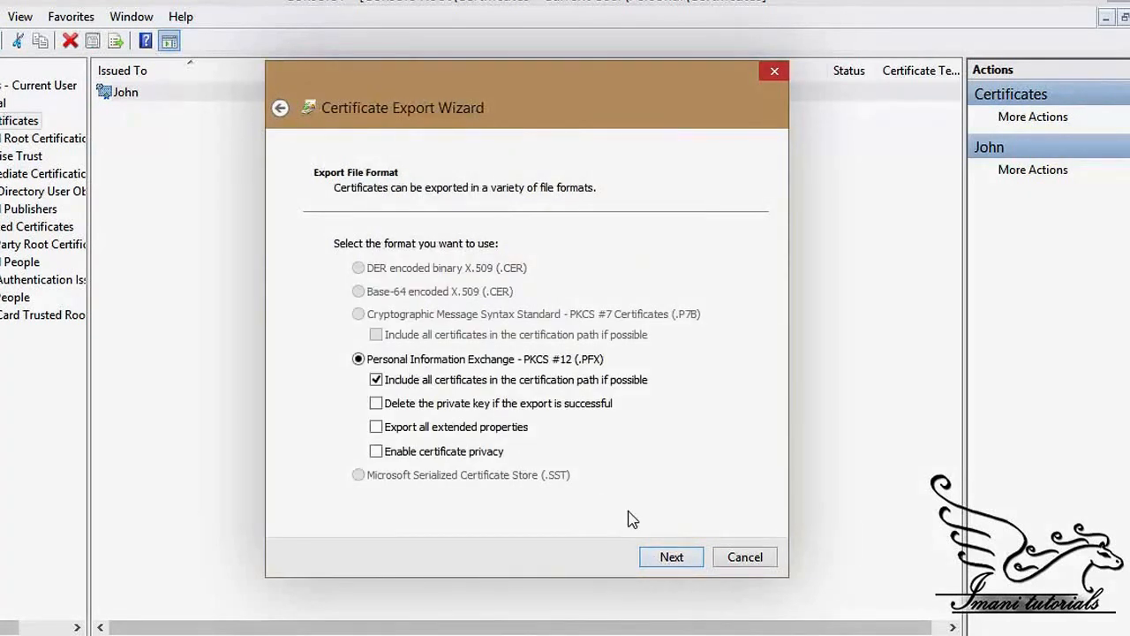
pyautogui.click(671, 558)
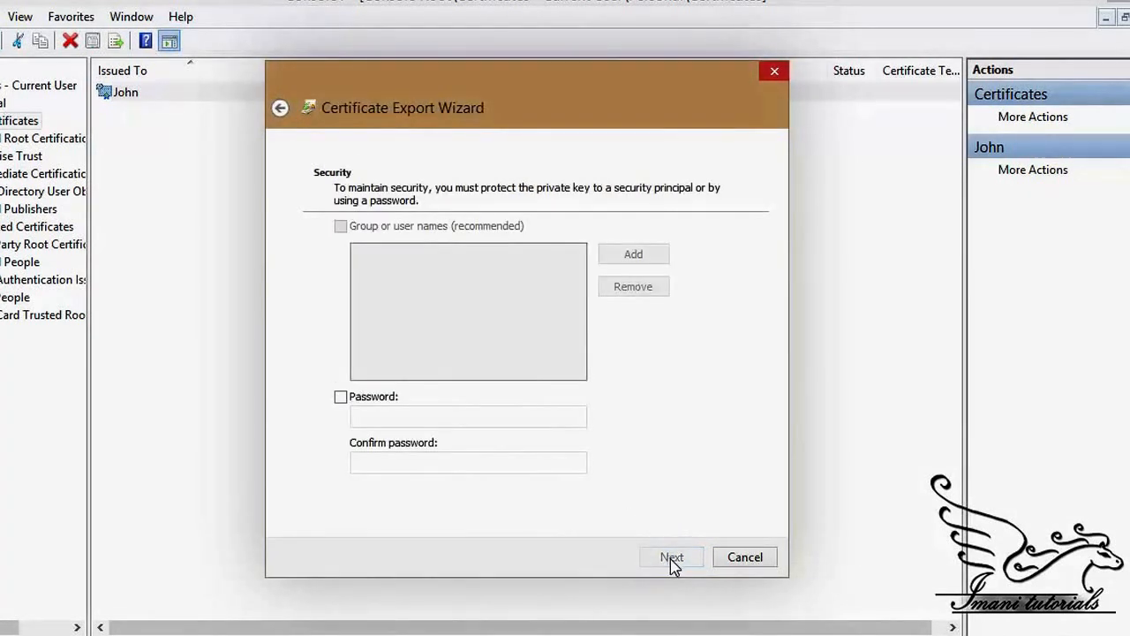
# Step: Protect the export with a password, save it as c:\certificate.pfx, and finish the wizard
pyautogui.click(351, 403)
pyautogui.click(366, 416)
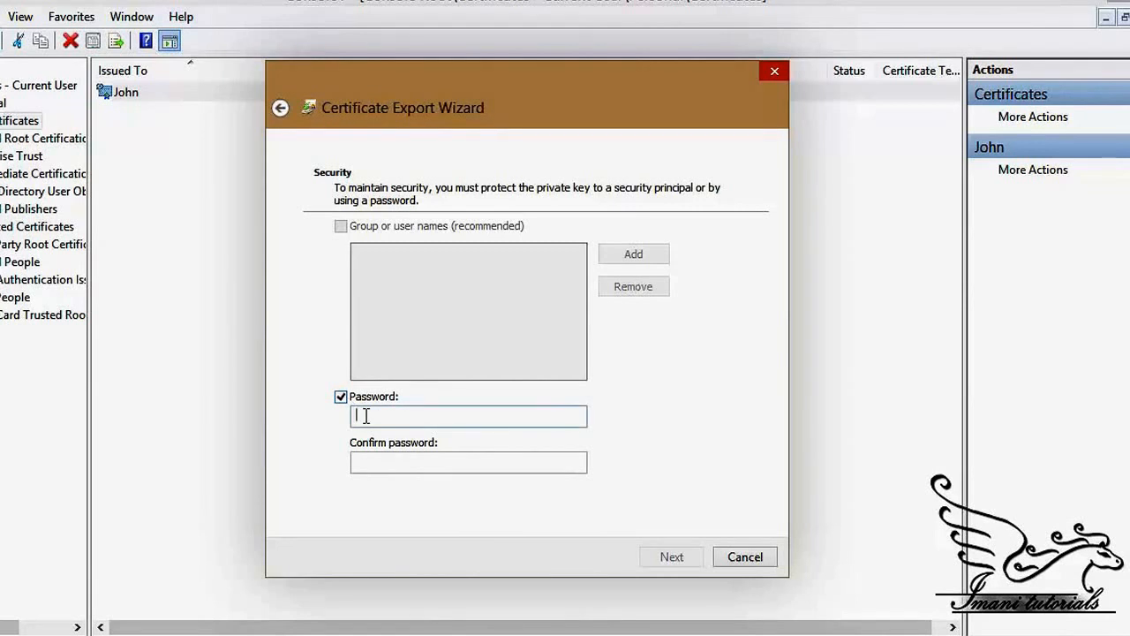
pyautogui.write('•••••••')
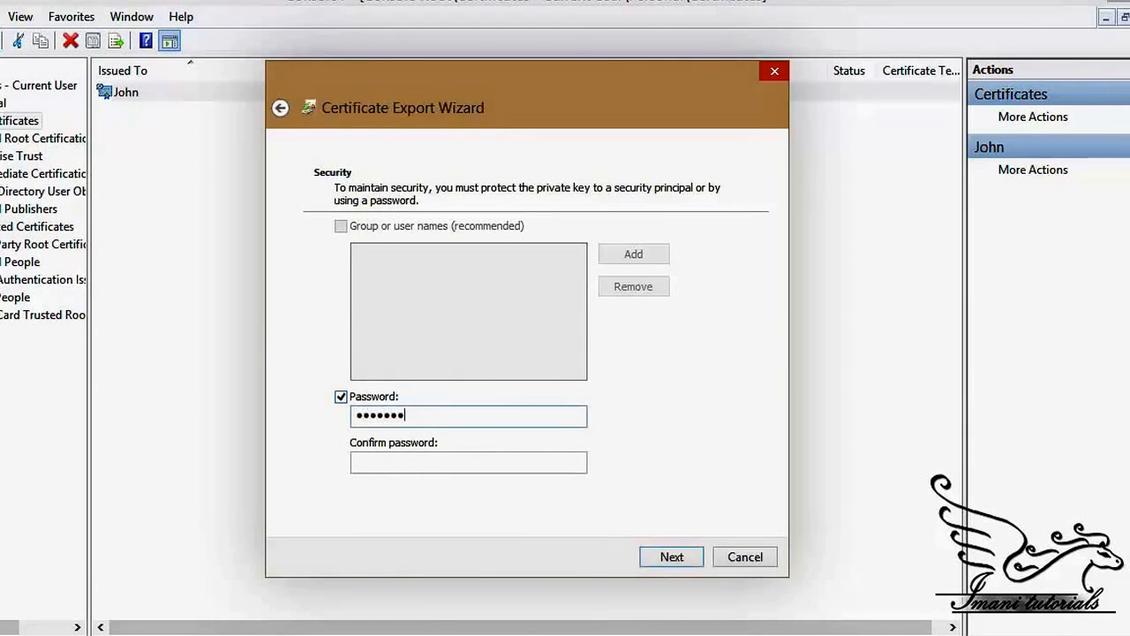
pyautogui.write('••••')
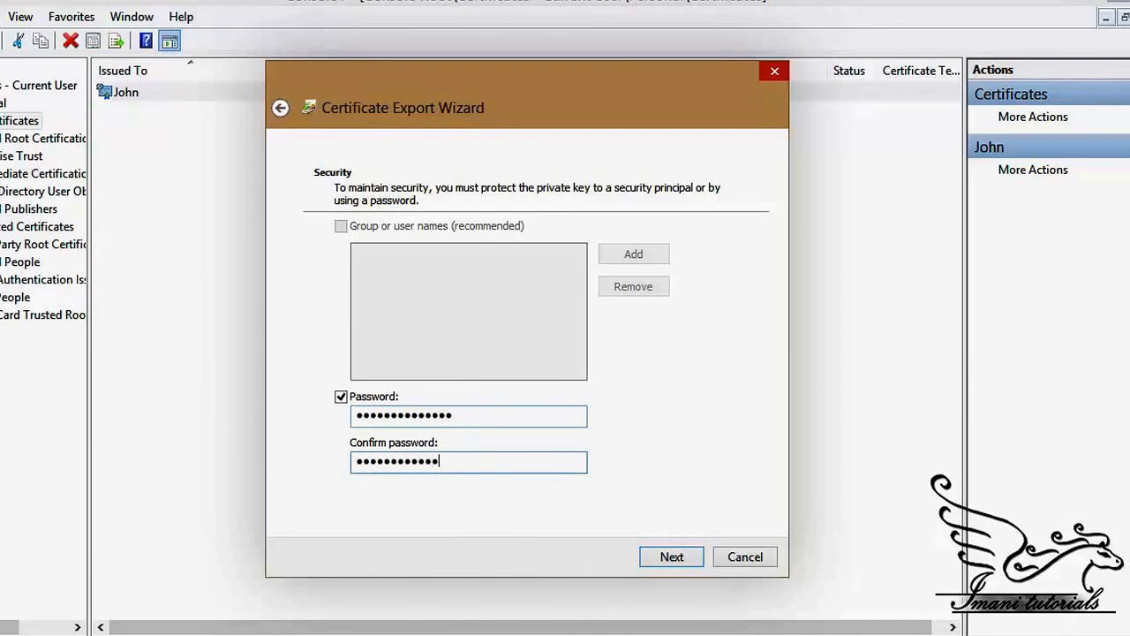
pyautogui.click(645, 558)
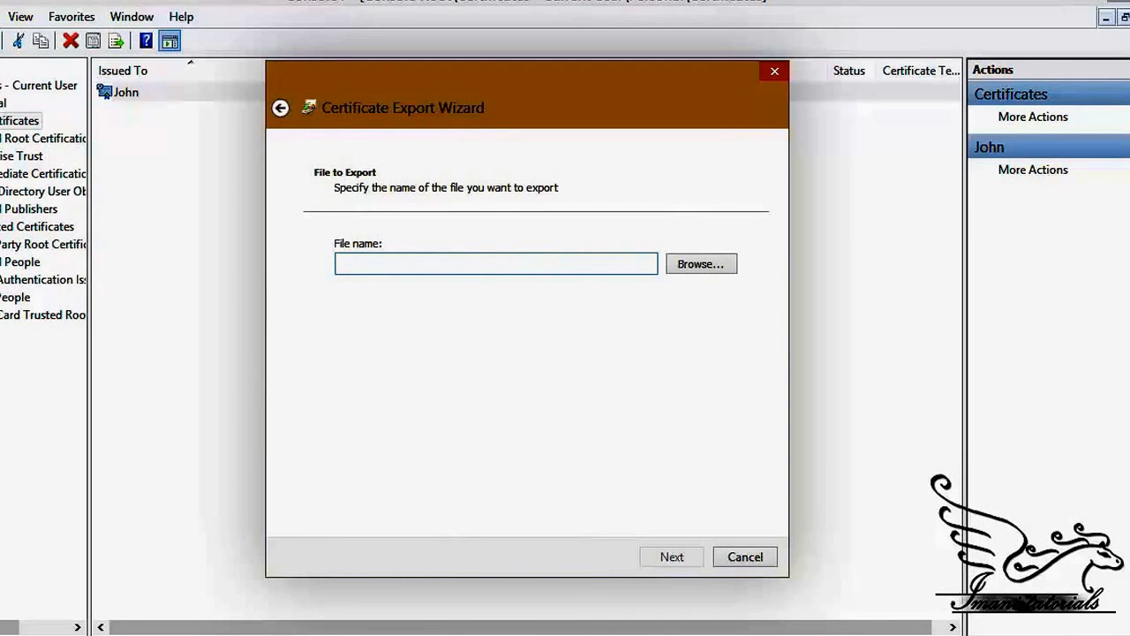
pyautogui.write('c:\\certificate')
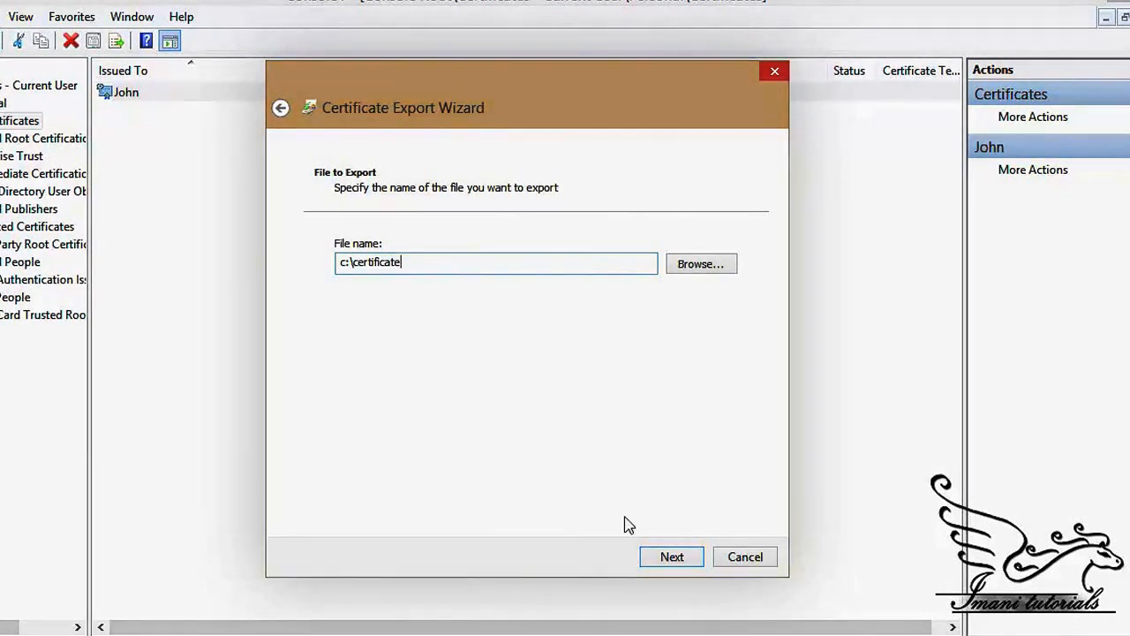
pyautogui.click(671, 557)
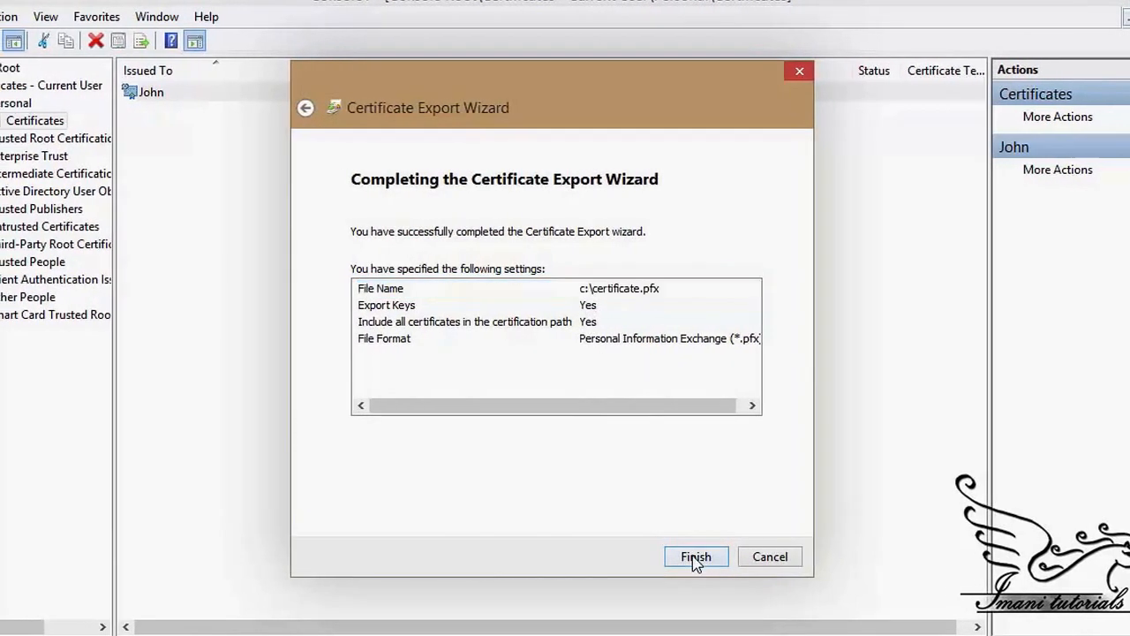
pyautogui.click(684, 557)
pyautogui.click(620, 395)
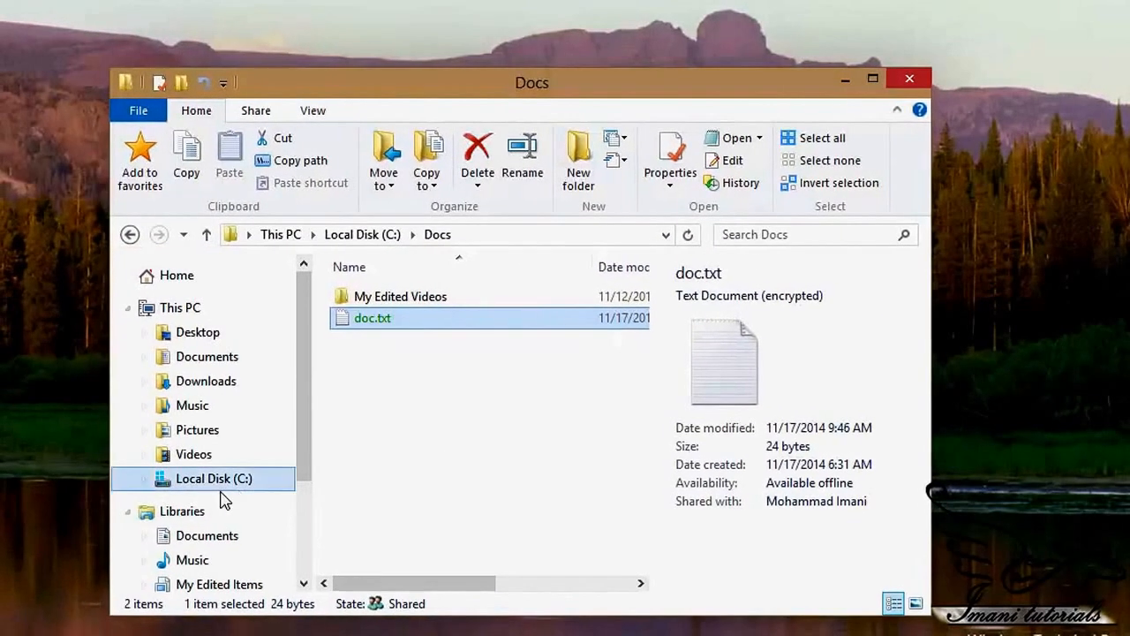
# Step: Show Local Disk (C:) and select the exported certificate.pfx file
pyautogui.click(203, 488)
pyautogui.scroll(-1, 480, 518)
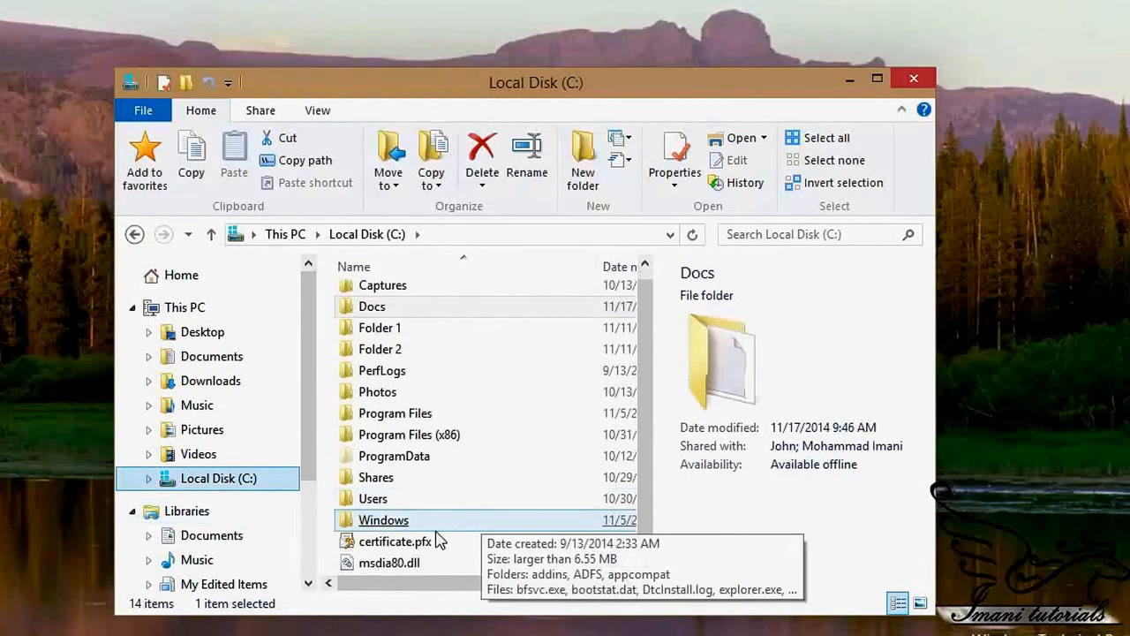
pyautogui.click(429, 542)
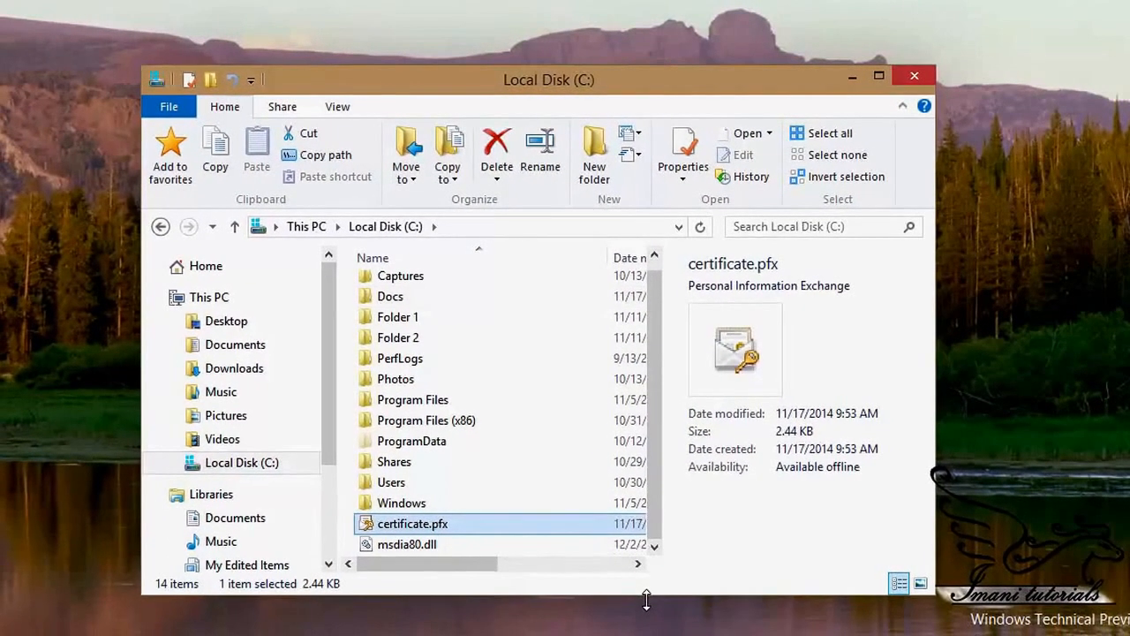
pyautogui.doubleClick(389, 297)
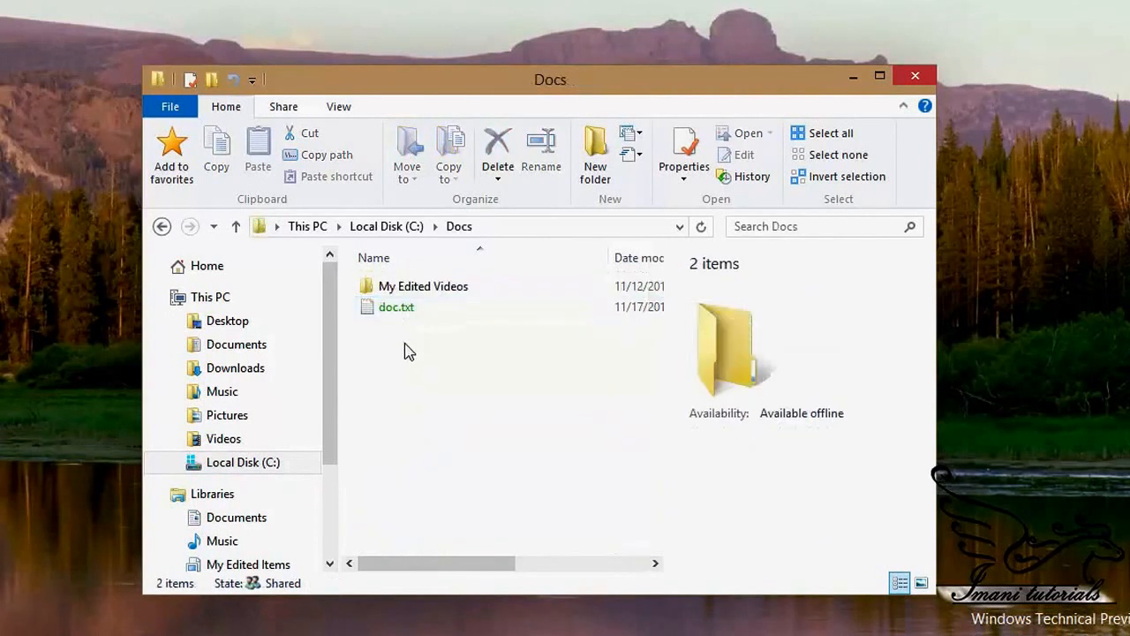
pyautogui.click(162, 226)
pyautogui.click(397, 537)
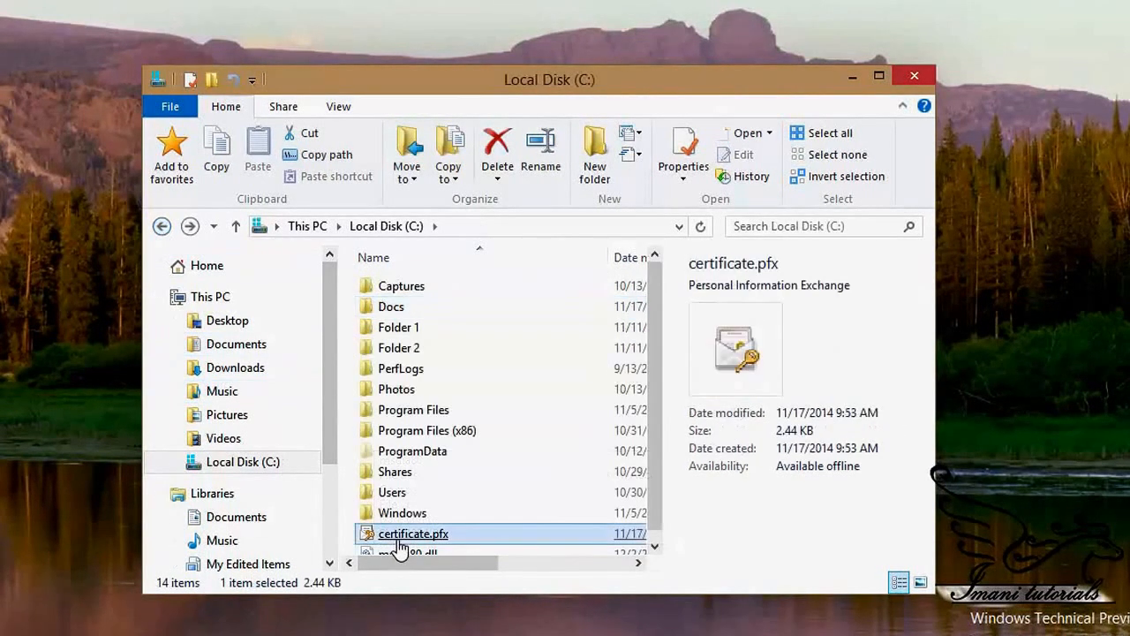
pyautogui.rightClick(2, 633)
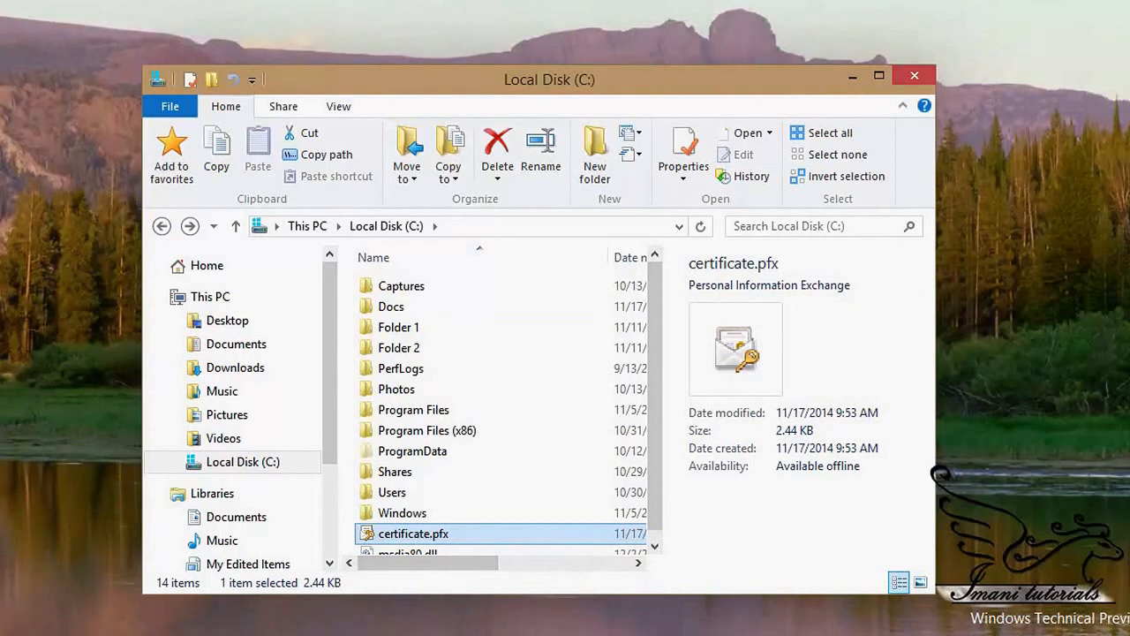
# Step: Sign out and sign in as the other user account with its password
pyautogui.moveTo(88, 628)
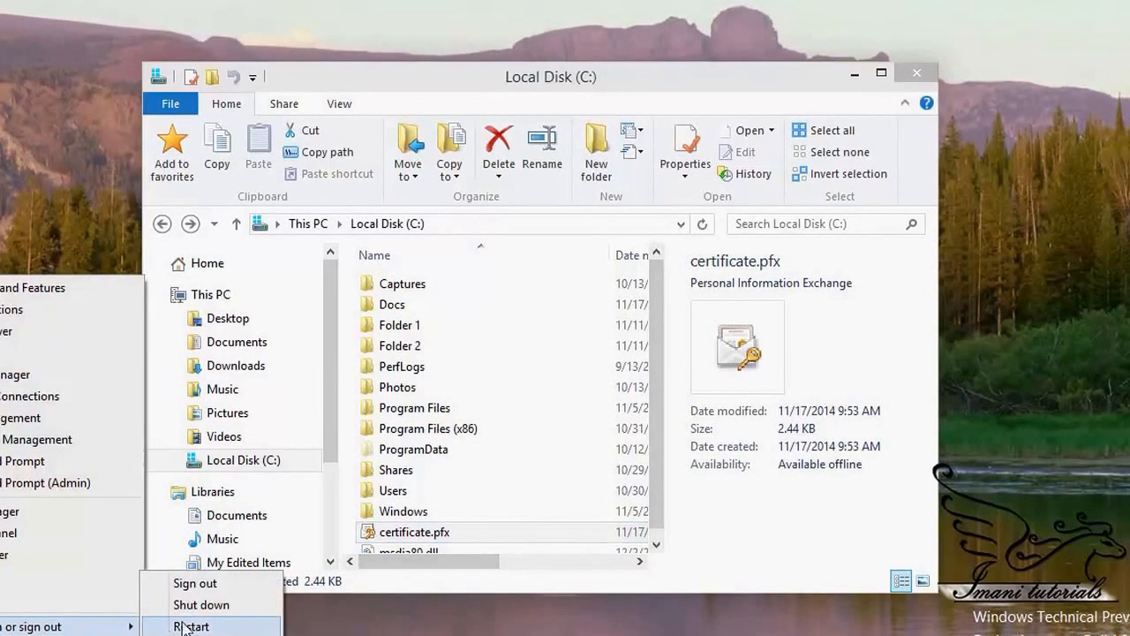
pyautogui.click(188, 593)
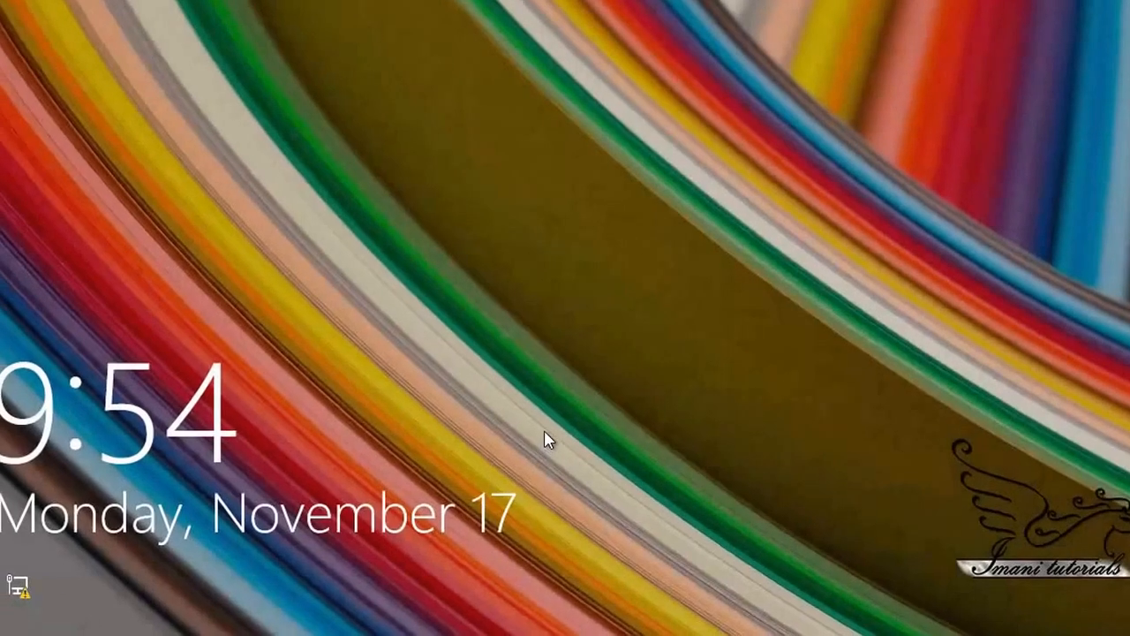
pyautogui.click(548, 439)
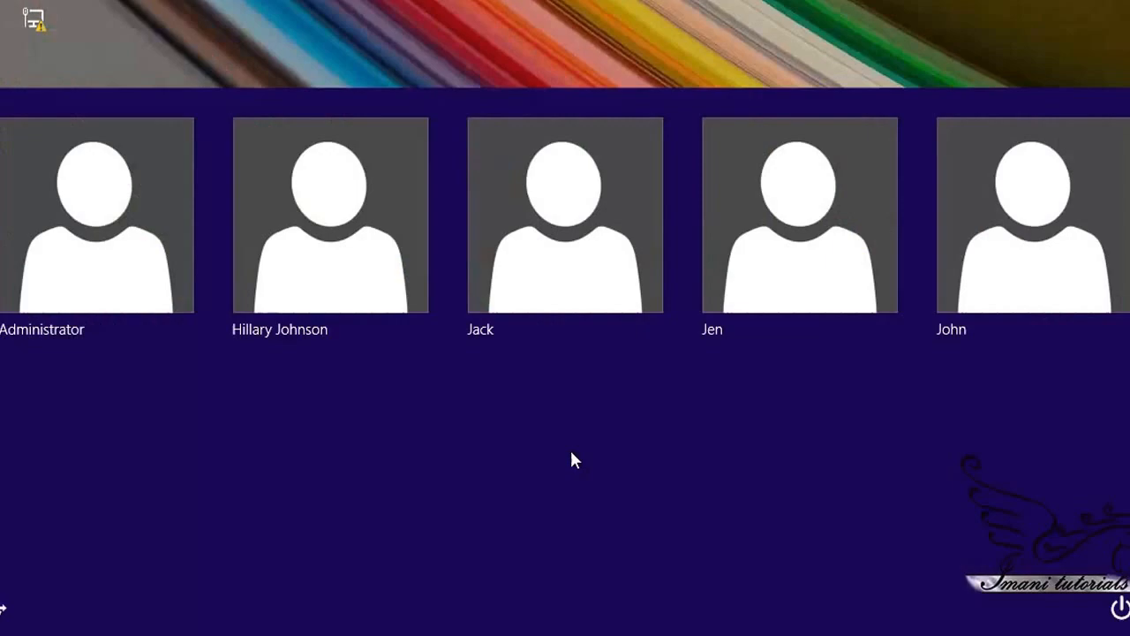
pyautogui.scroll(-5, 569, 448)
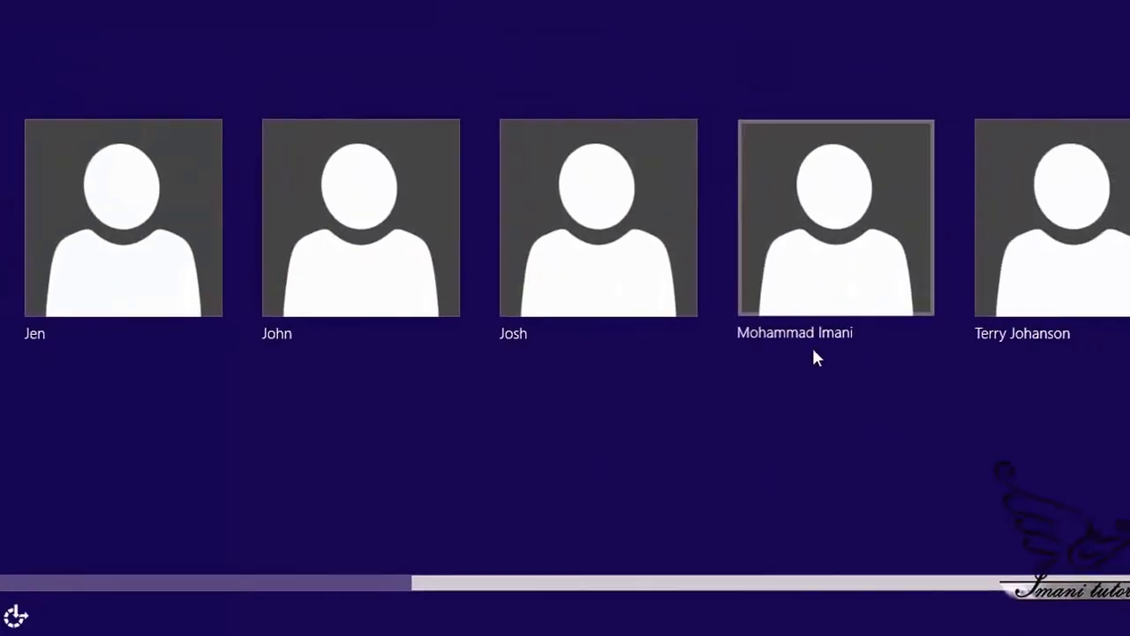
pyautogui.click(813, 351)
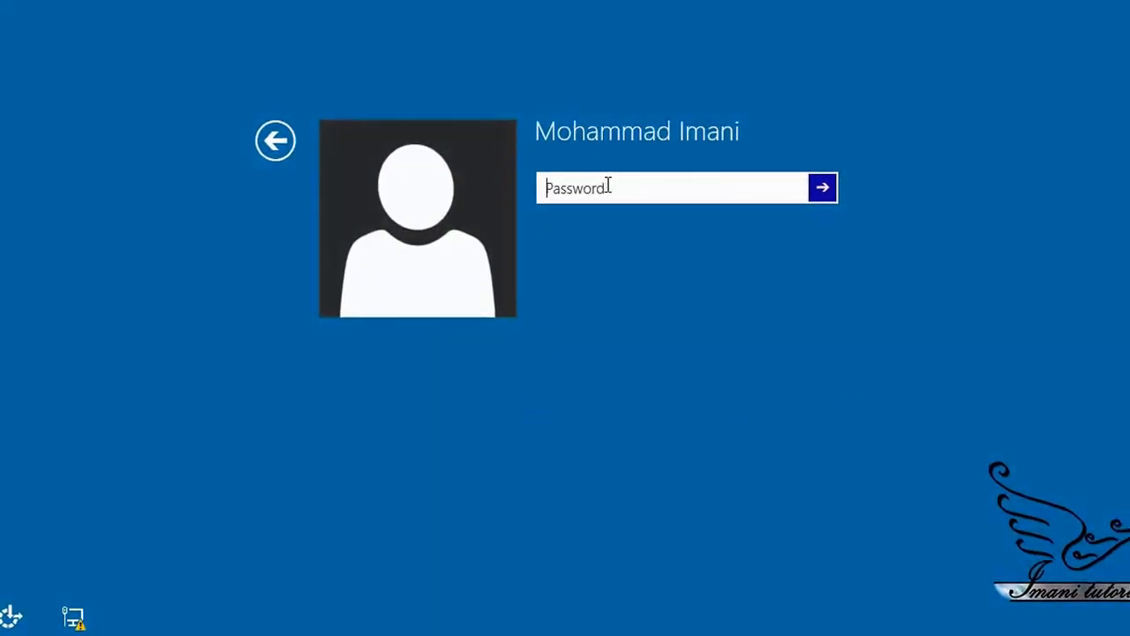
pyautogui.write('******')
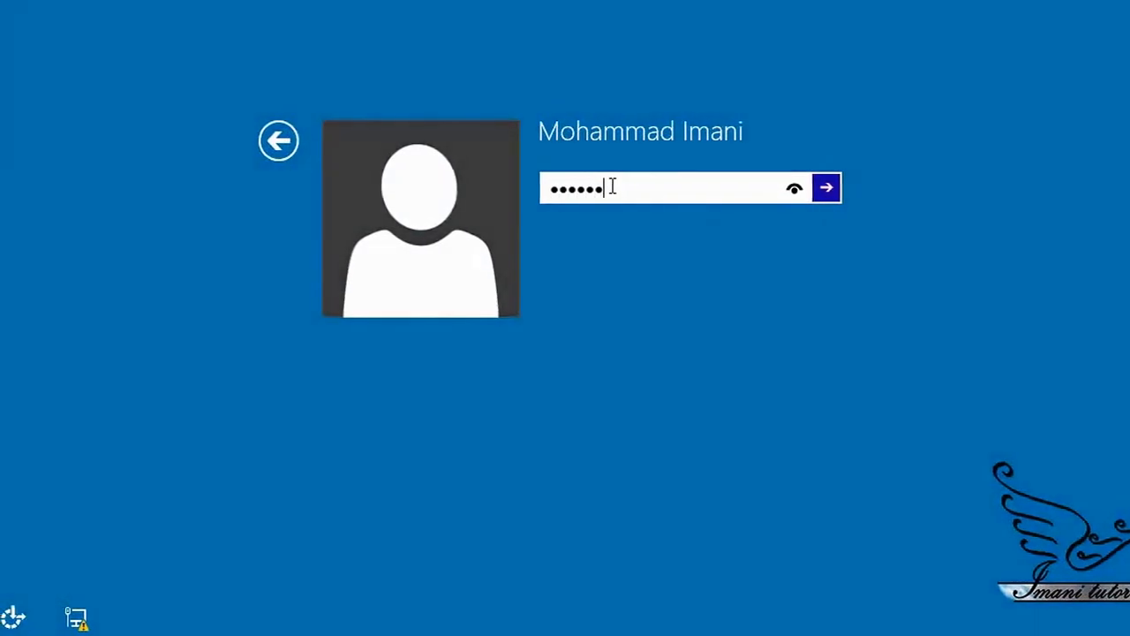
pyautogui.press('Return')
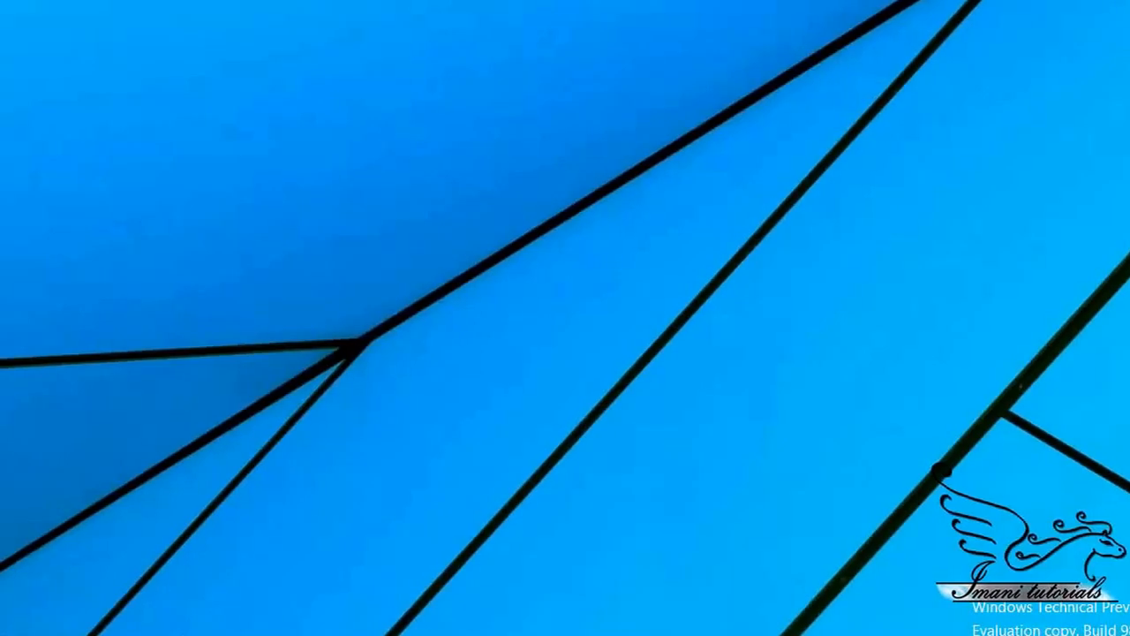
# Step: Open certificate.pfx from Local Disk (C:) to launch the Certificate Import Wizard
pyautogui.click(328, 633)
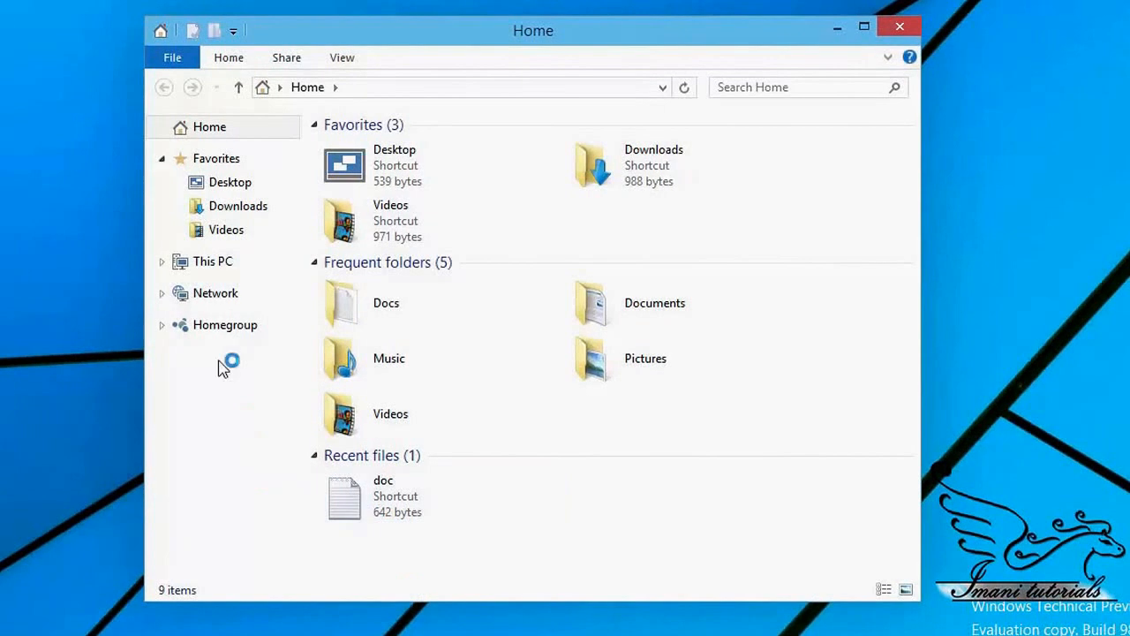
pyautogui.click(212, 261)
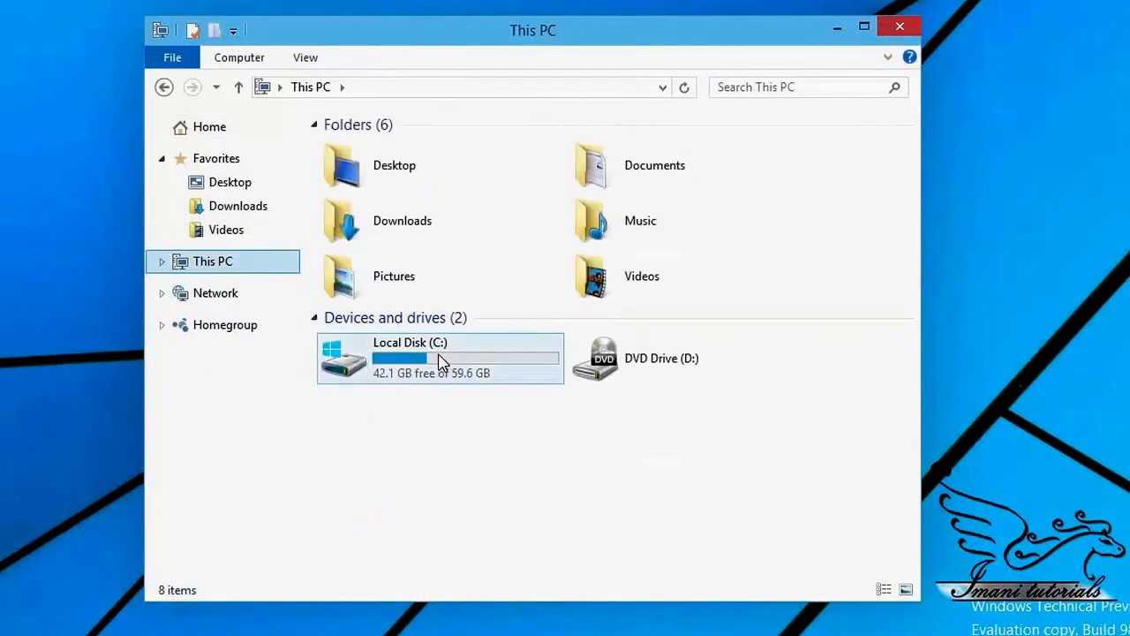
pyautogui.doubleClick(439, 362)
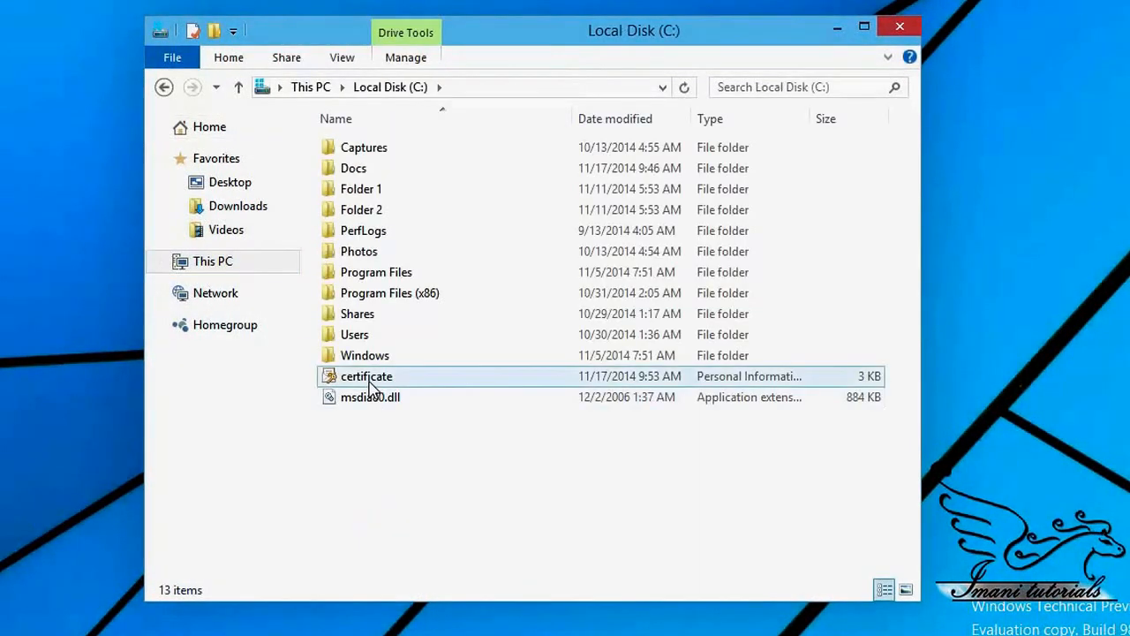
pyautogui.doubleClick(371, 389)
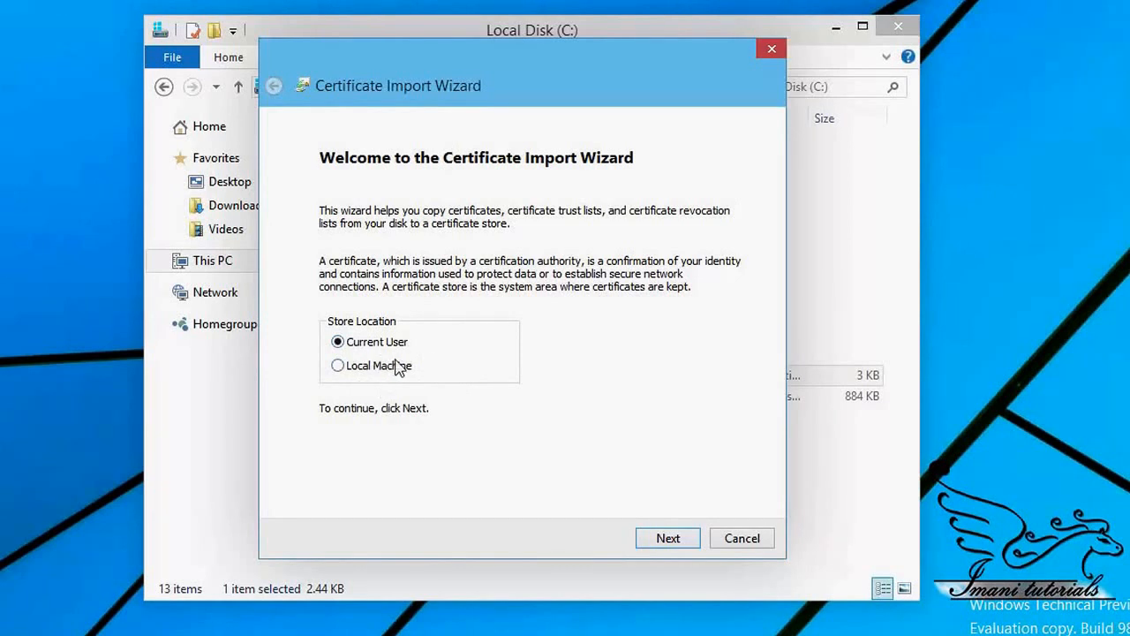
# Step: Import C:\certificate.pfx with its private-key password, letting Windows choose the store automatically
pyautogui.click(683, 545)
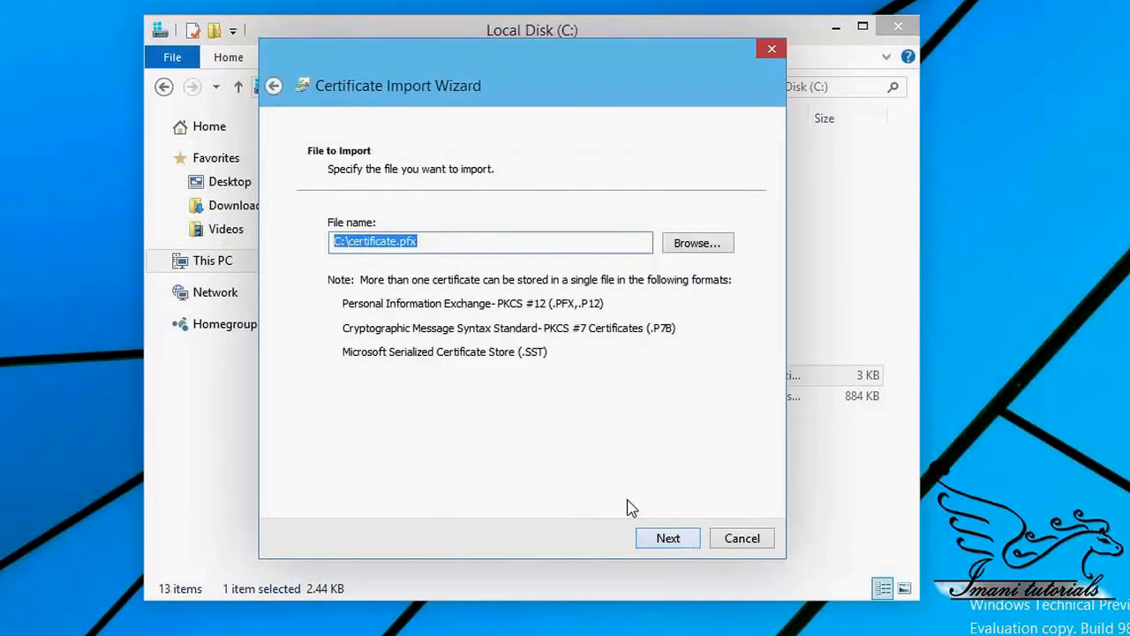
pyautogui.click(662, 539)
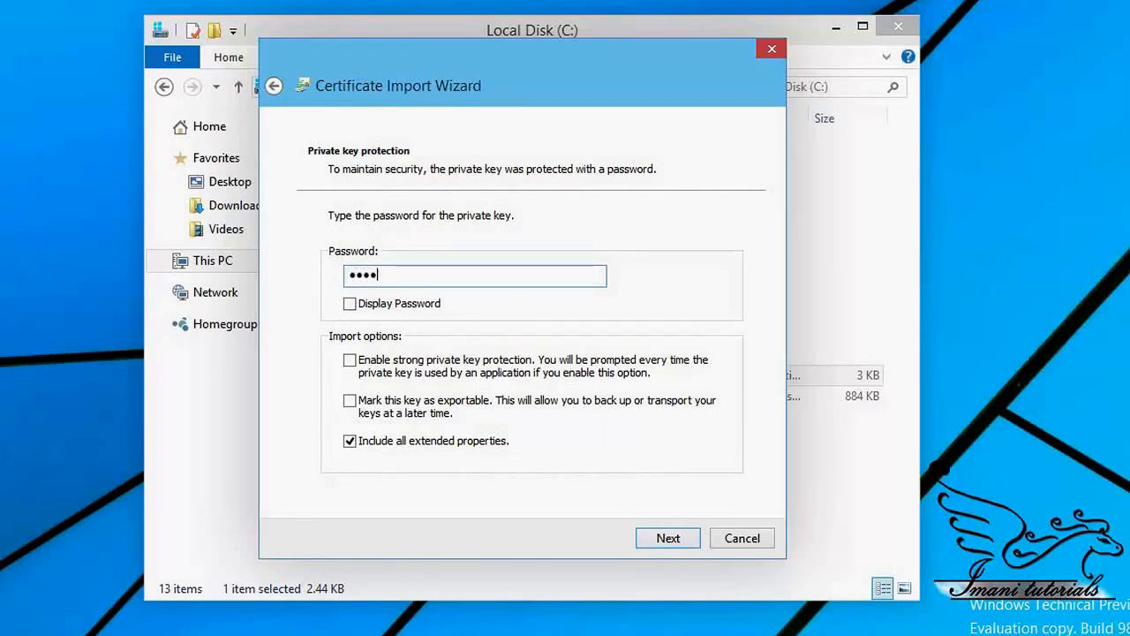
pyautogui.write('••••••••••')
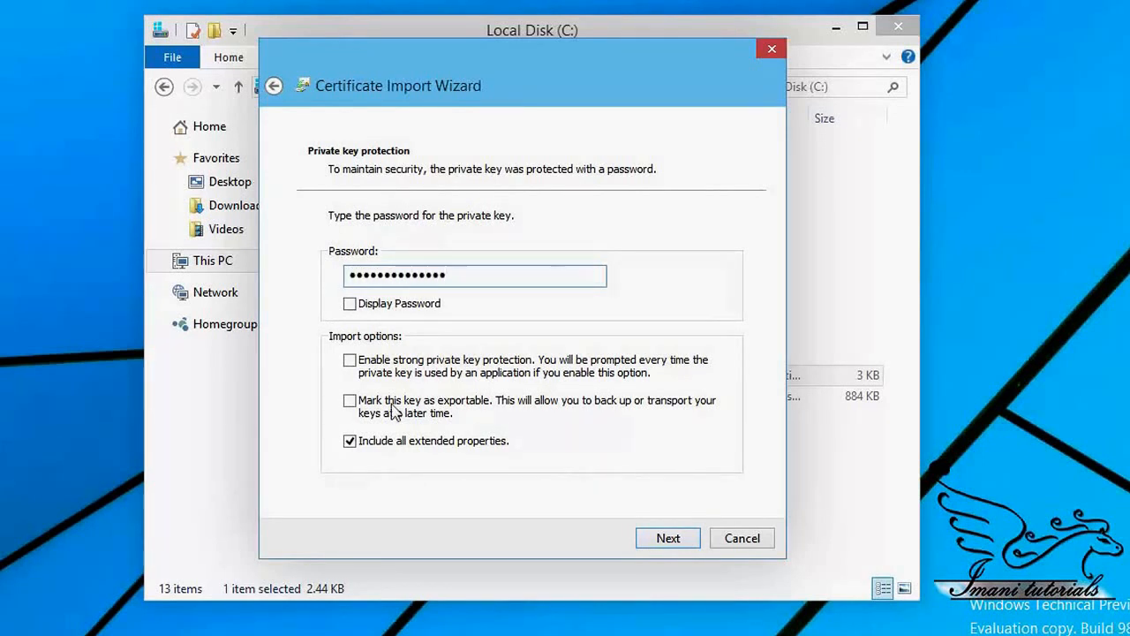
pyautogui.click(664, 540)
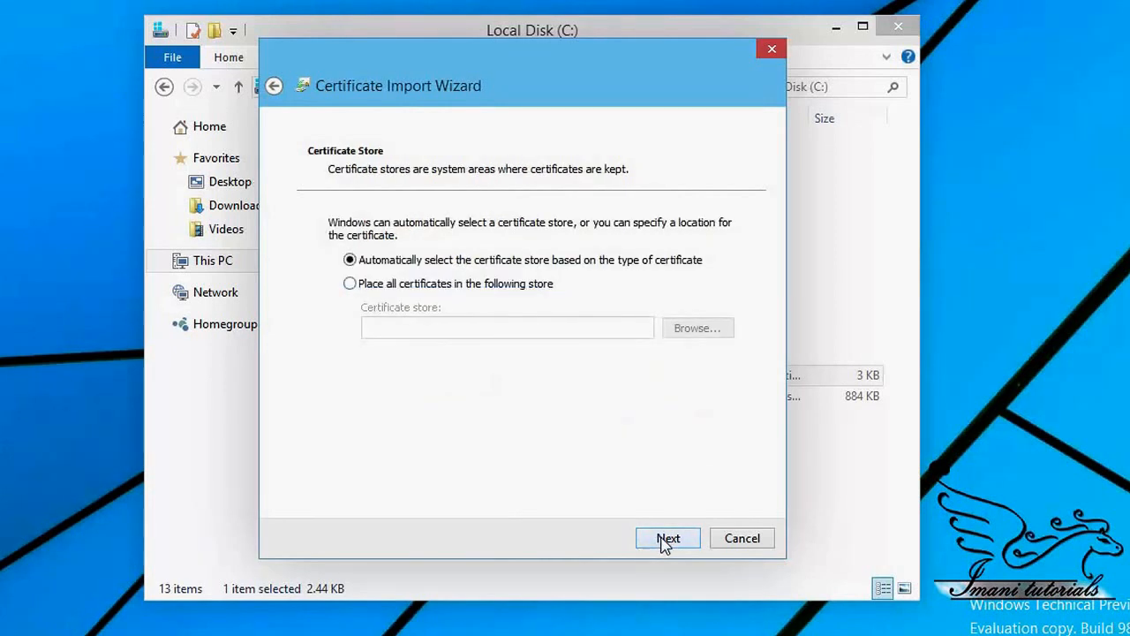
pyautogui.click(665, 541)
pyautogui.click(667, 539)
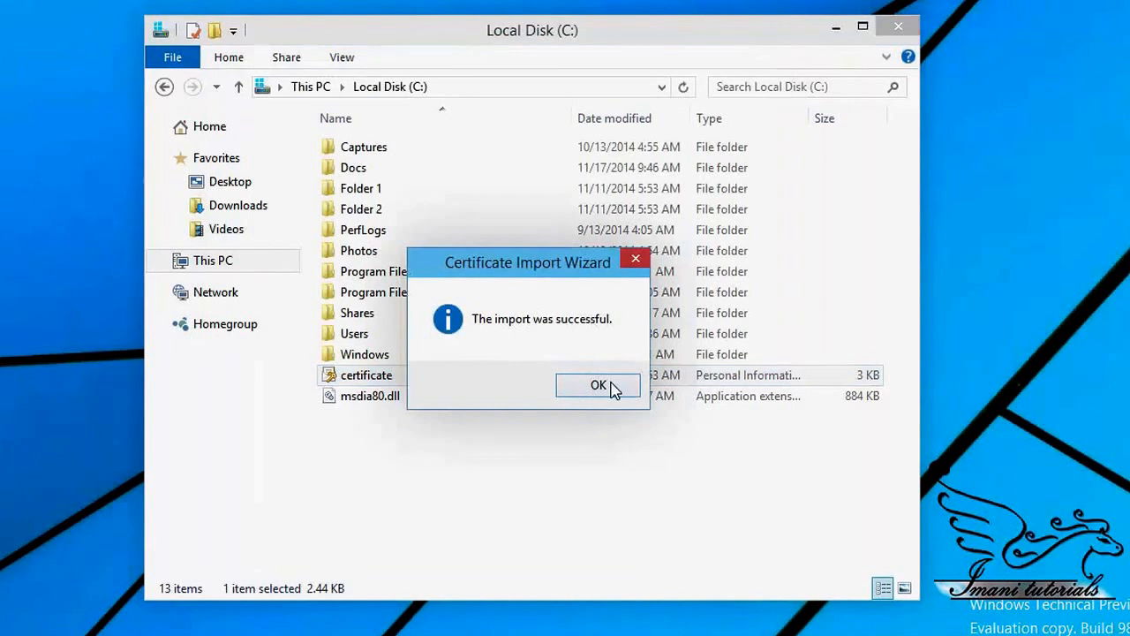
pyautogui.click(598, 385)
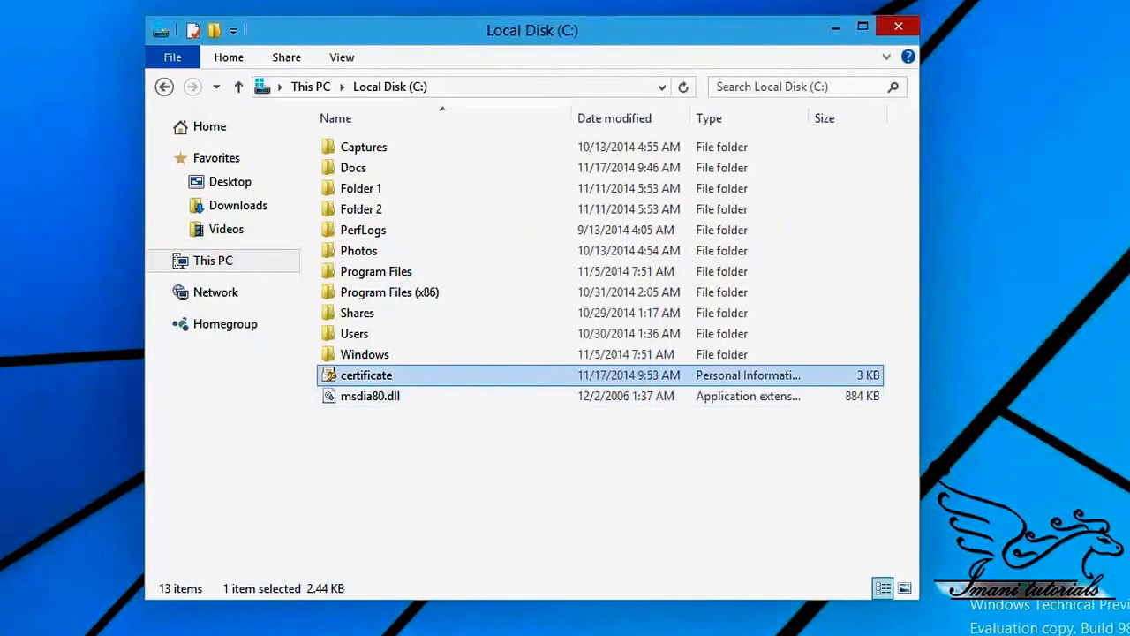
# Step: Launch mmc and add the Certificates snap-in for the current user
pyautogui.press('super')
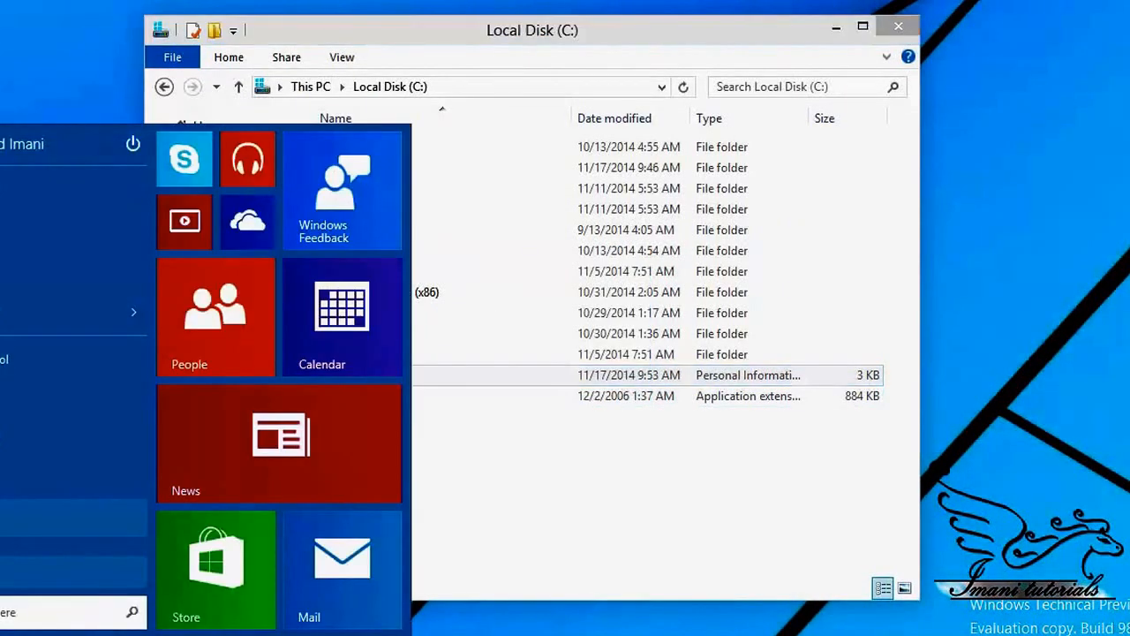
pyautogui.write('mmc')
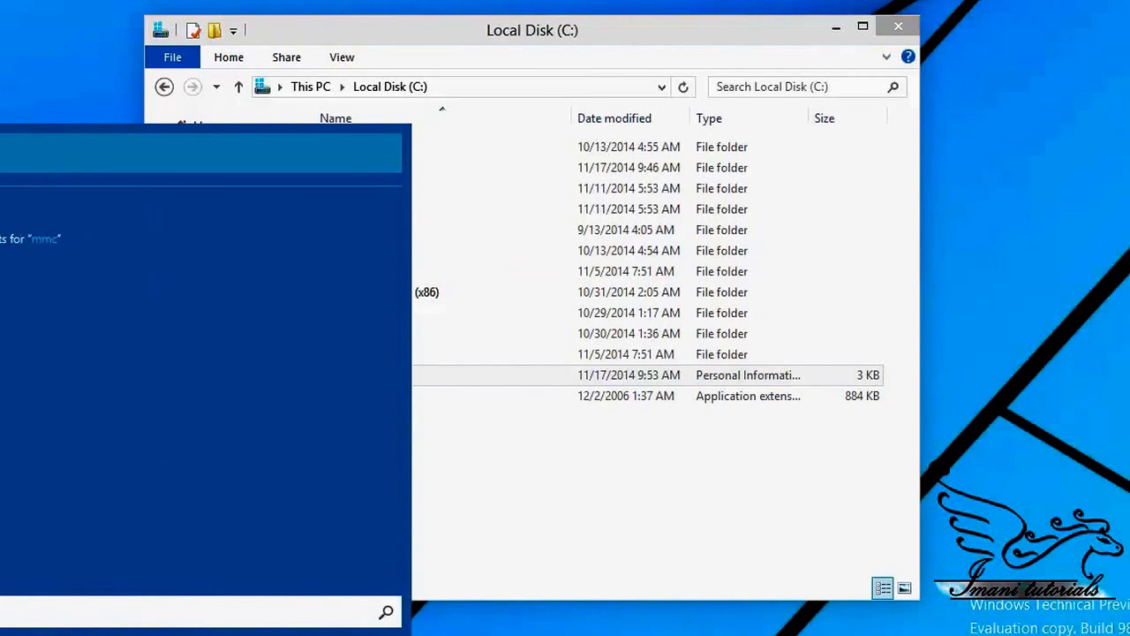
pyautogui.press('Return')
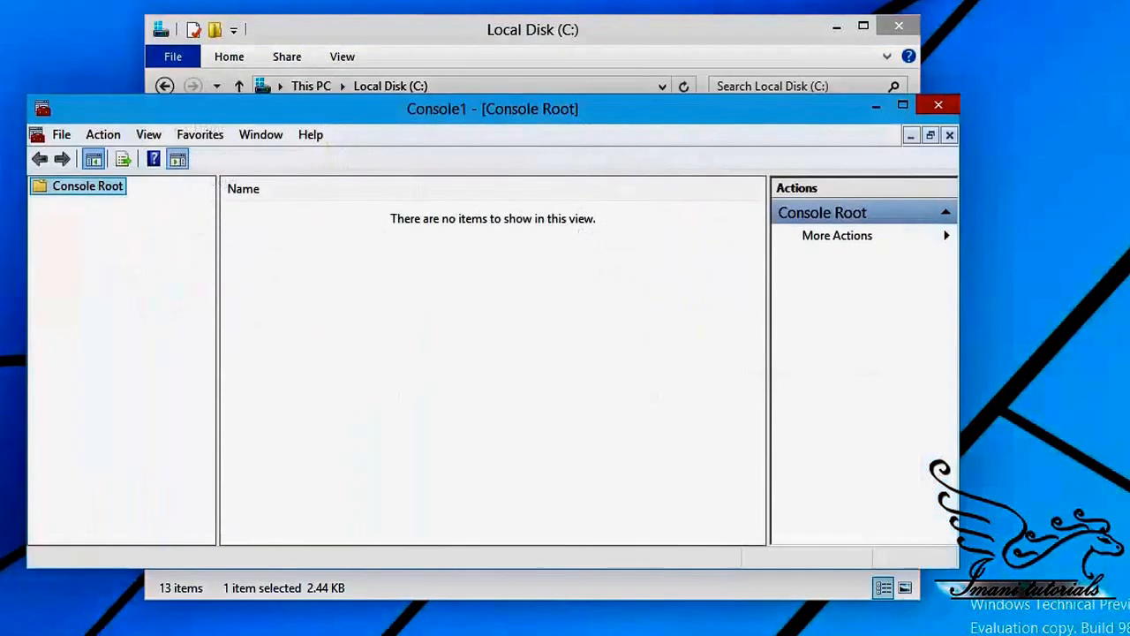
pyautogui.click(61, 134)
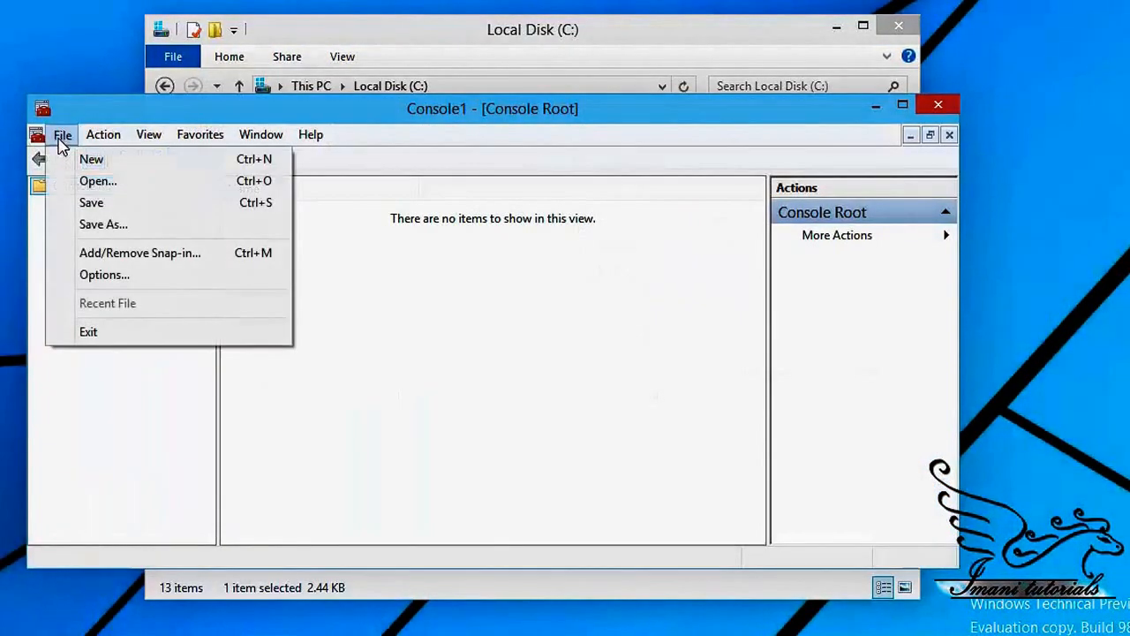
pyautogui.click(106, 256)
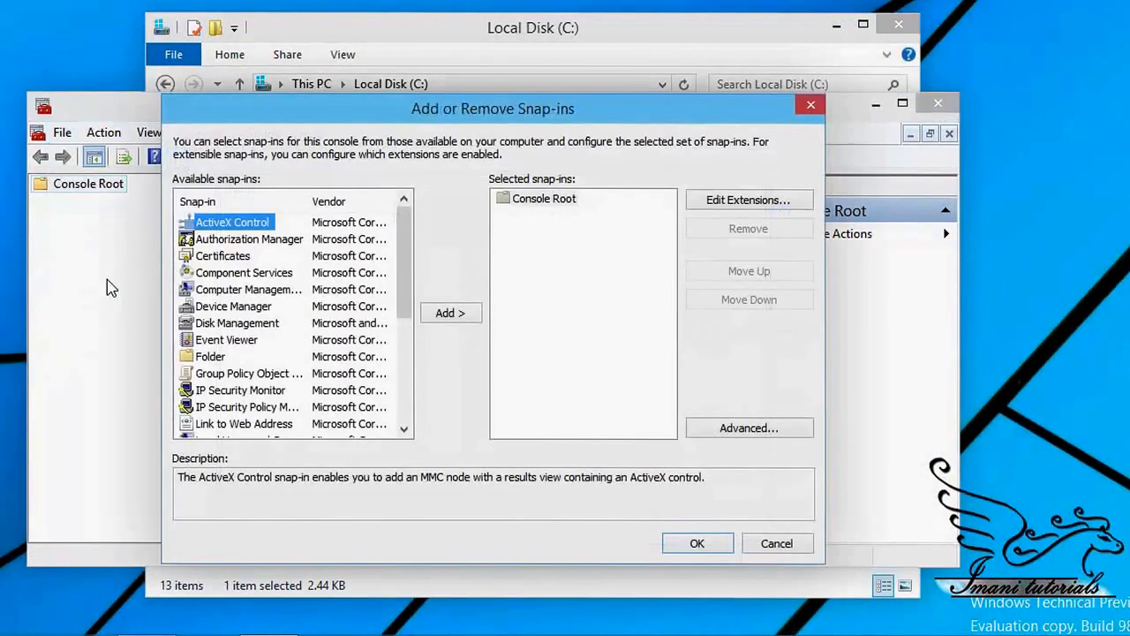
pyautogui.click(221, 260)
pyautogui.click(446, 313)
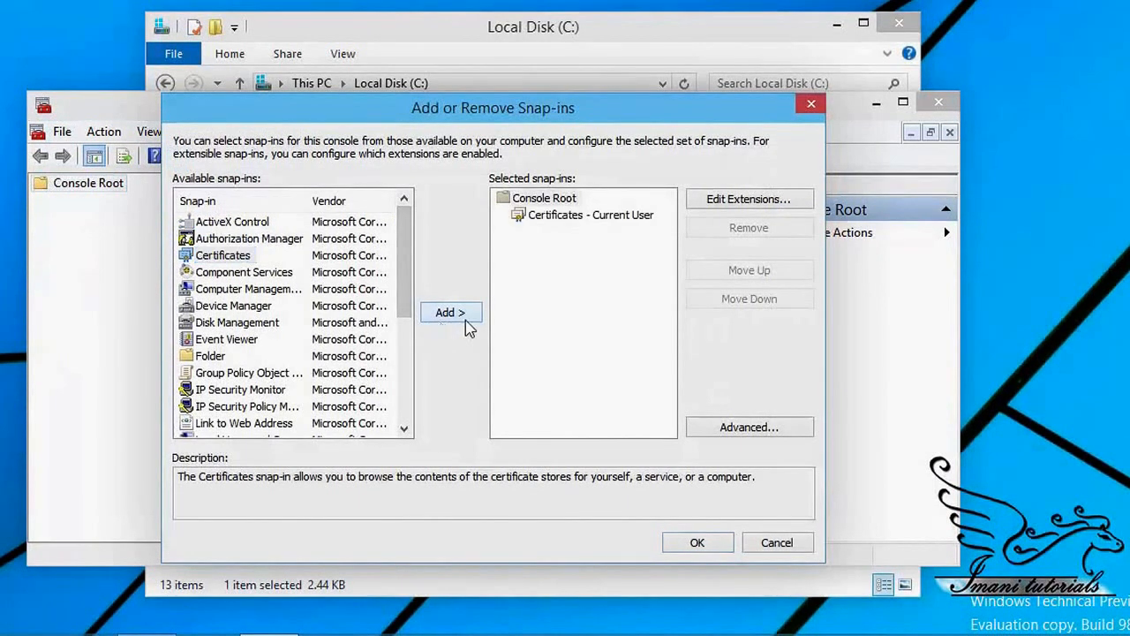
pyautogui.click(698, 543)
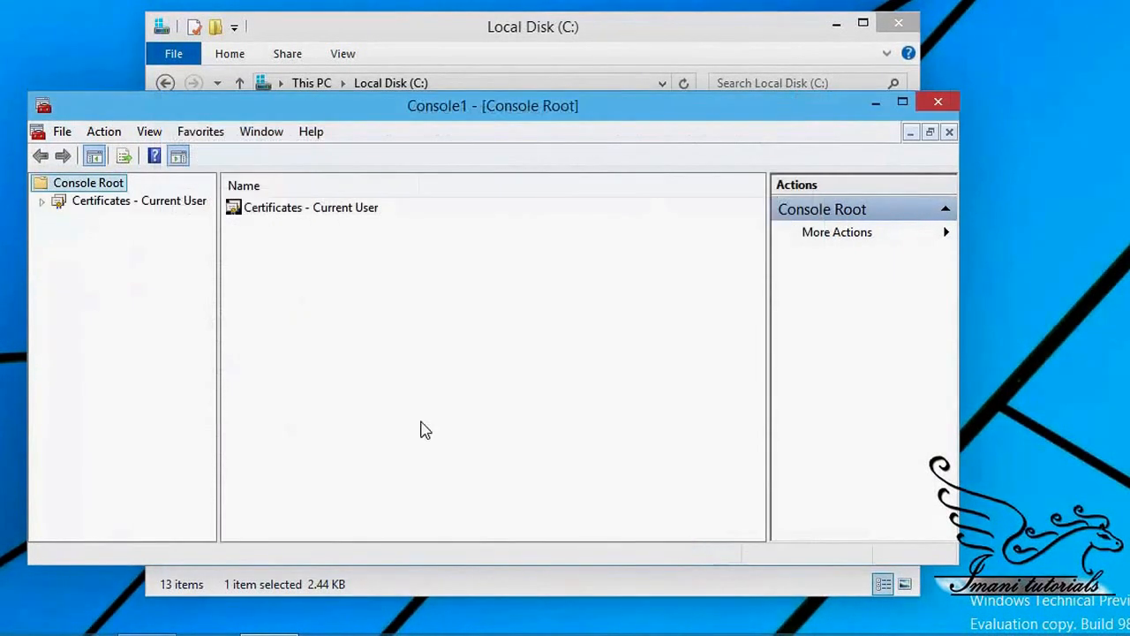
# Step: Find and select the imported encryption certificate under Personal > Certificates, then close the console
pyautogui.click(40, 202)
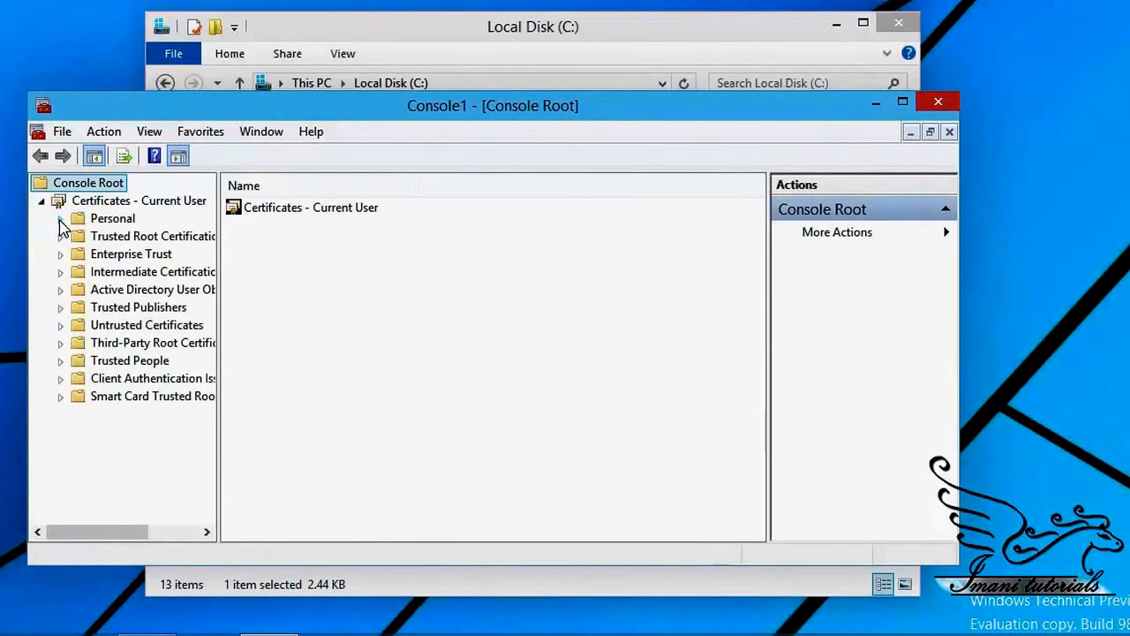
pyautogui.click(60, 218)
pyautogui.click(116, 239)
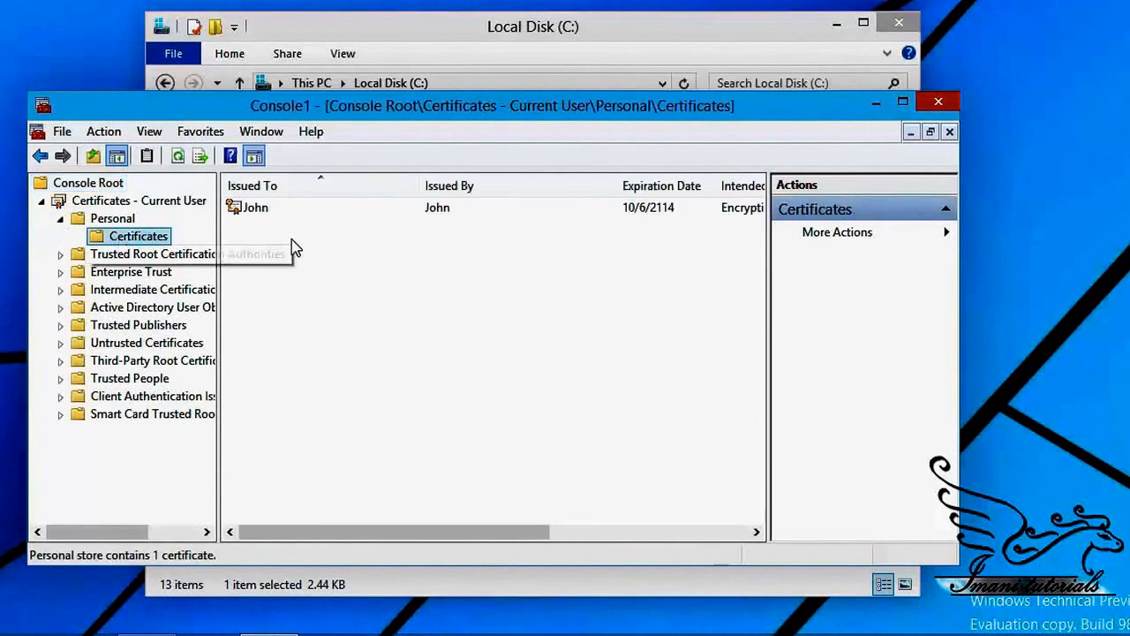
pyautogui.click(253, 211)
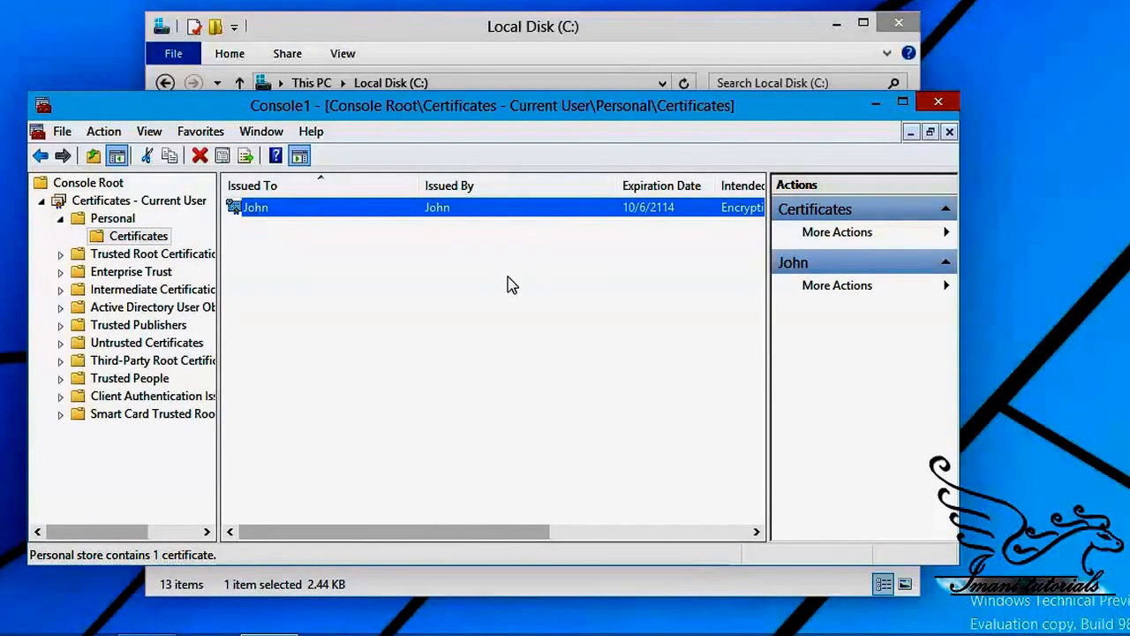
pyautogui.click(938, 102)
# Step: Discard console settings, open doc from the Docs folder in Notepad, then close it
pyautogui.click(509, 383)
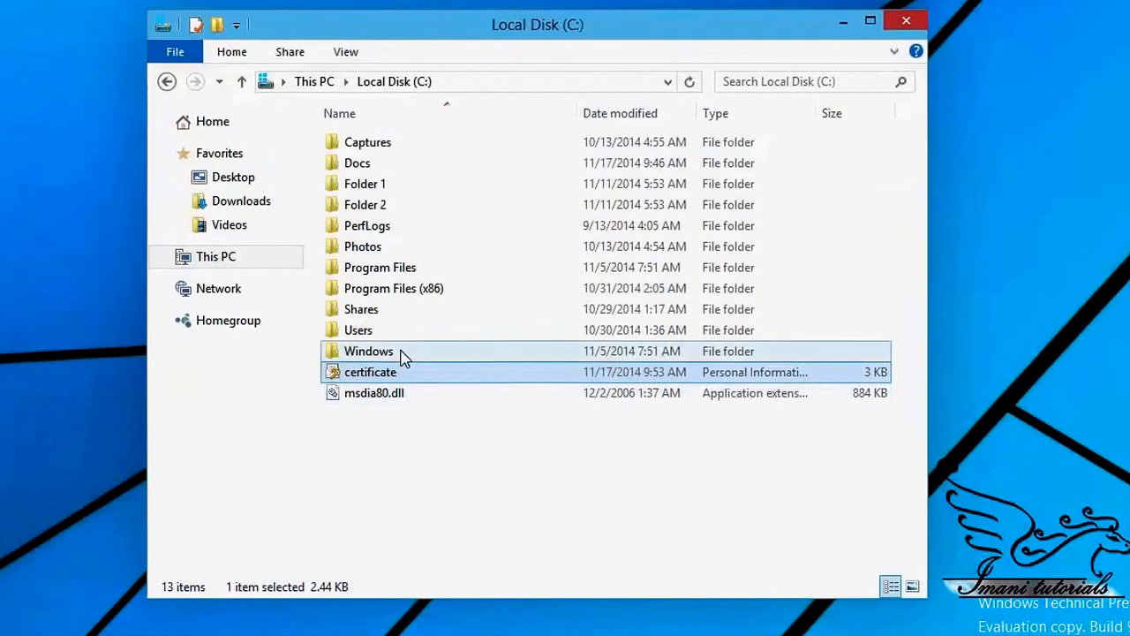
pyautogui.doubleClick(368, 168)
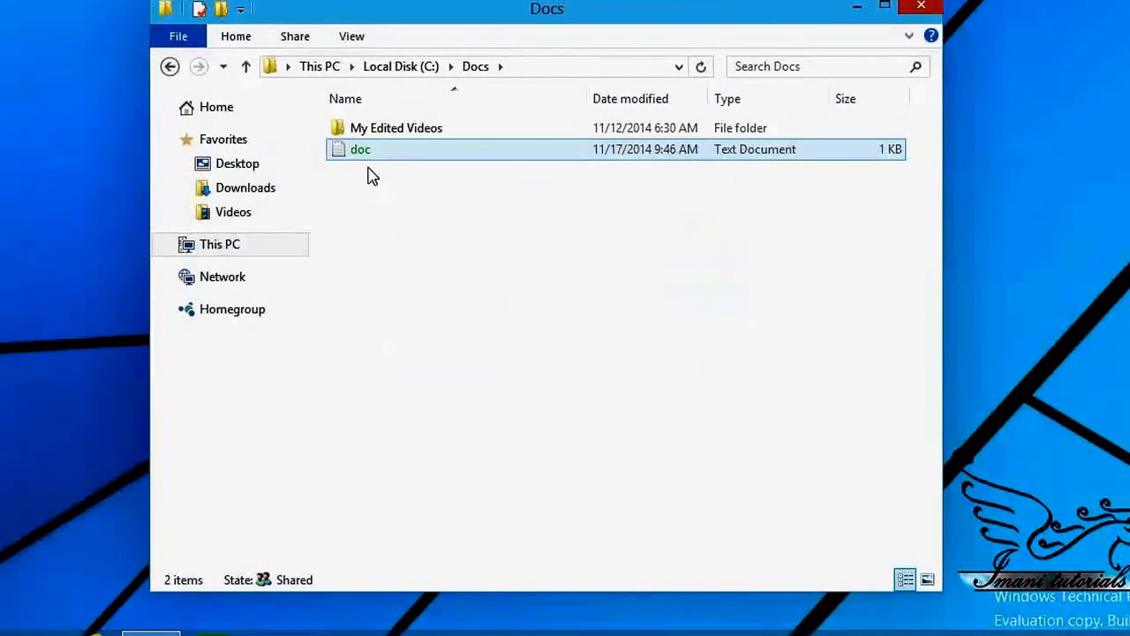
pyautogui.doubleClick(367, 150)
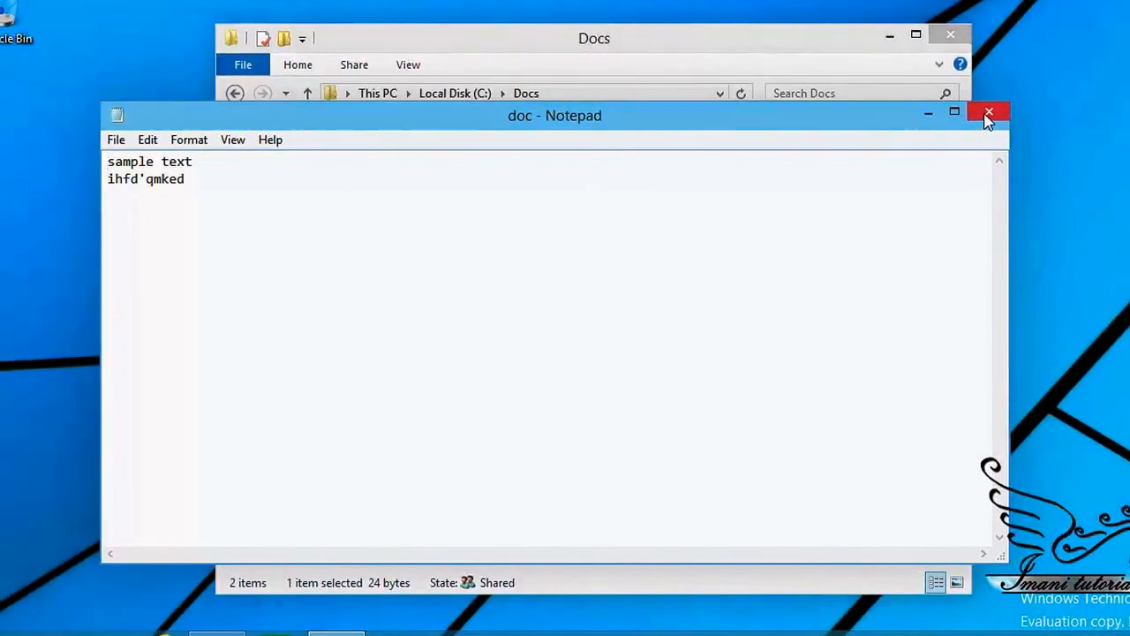
pyautogui.click(980, 113)
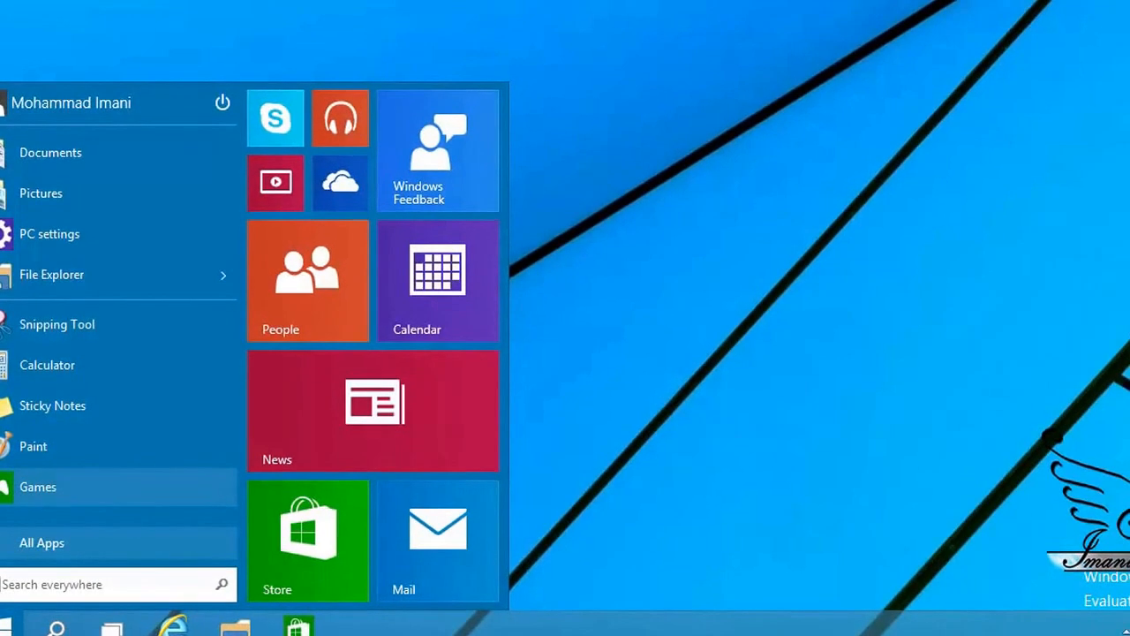
pyautogui.click(774, 513)
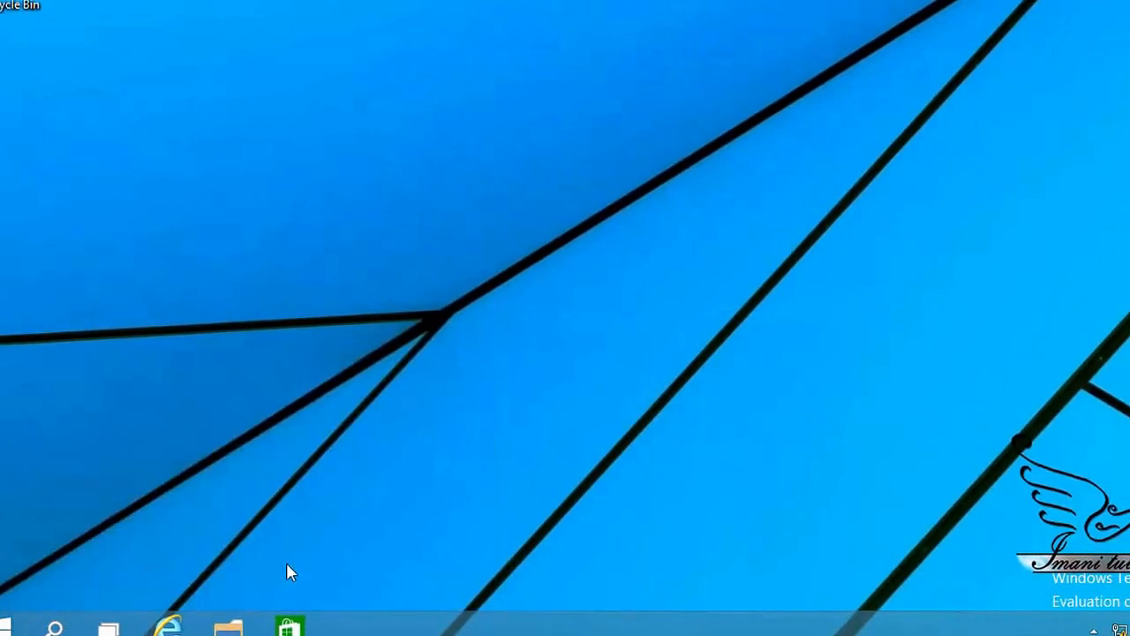